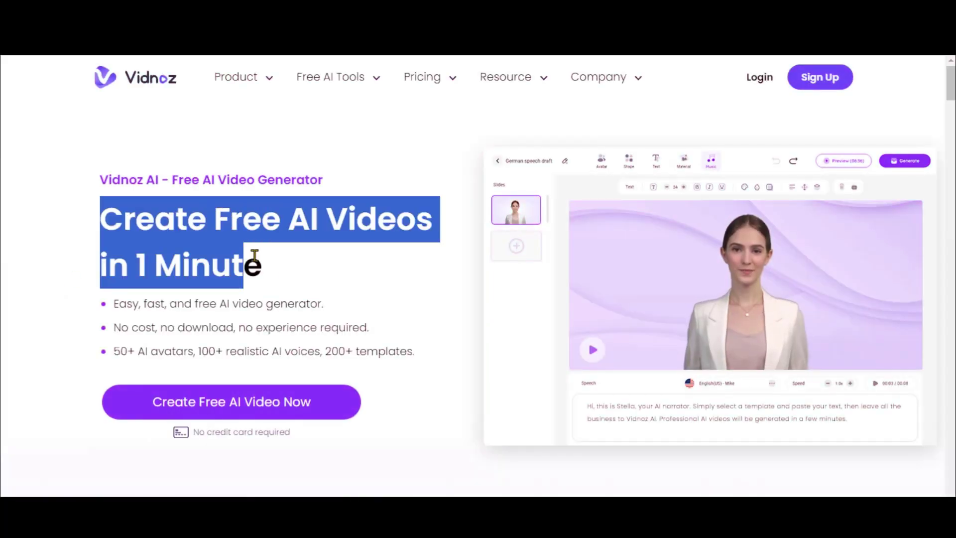
Read the 'Make AI Video from Everything' heading and the templates card description on the Vidnoz home page.
scroll(450, 271, "down", 15)
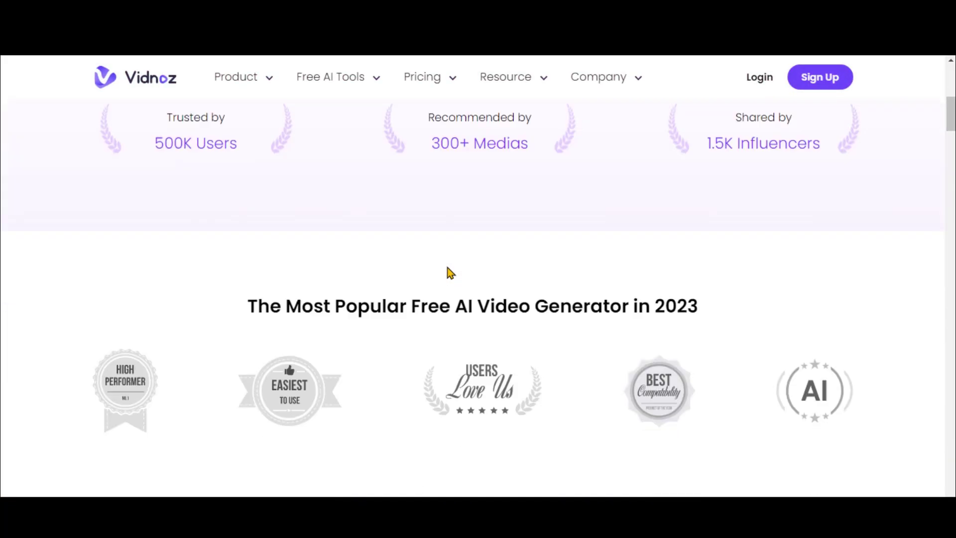
scroll(110, 273, "up", 1)
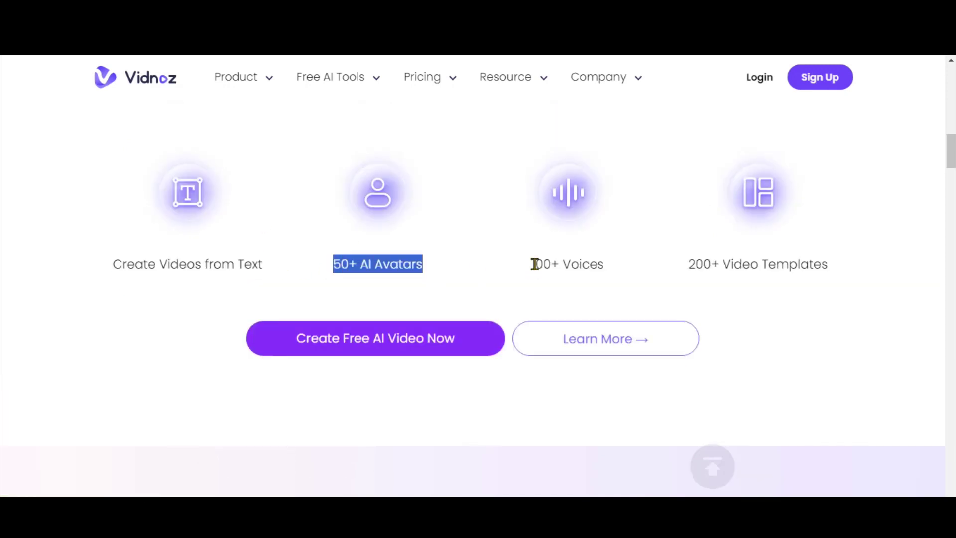
scroll(132, 279, "down", 10)
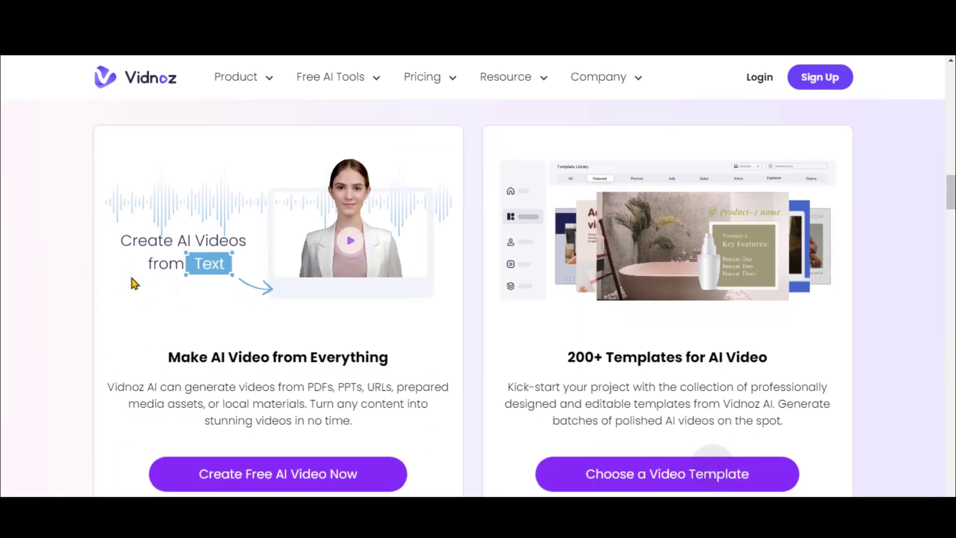
triple_click(257, 348)
scroll(257, 349, "down", 3)
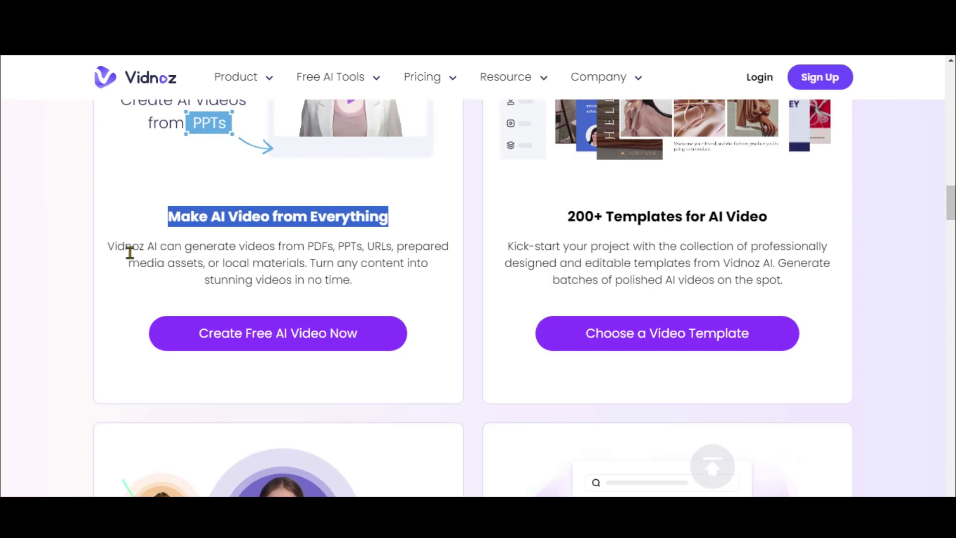
triple_click(346, 255)
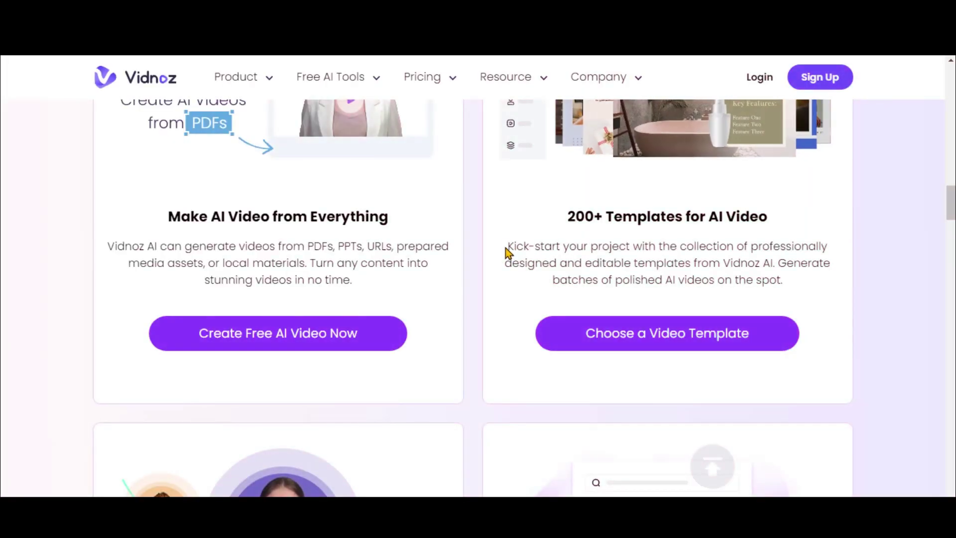
left_click_drag(505, 247, 789, 276)
left_click(790, 276)
Read the Kick-start, Talking Heads and 'Ultra-Realistic AI Voices' feature text further down.
double_click(695, 259)
triple_click(695, 259)
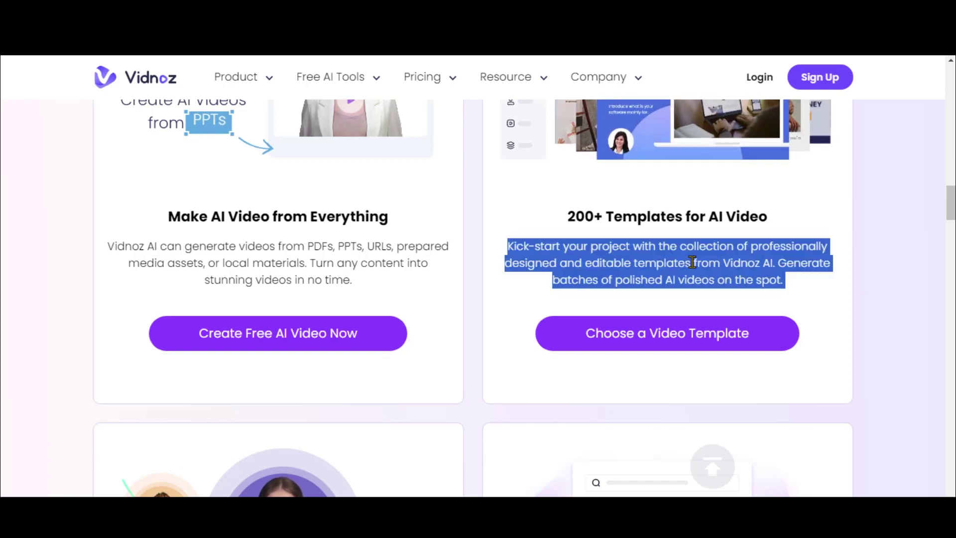
scroll(440, 254, "down", 7)
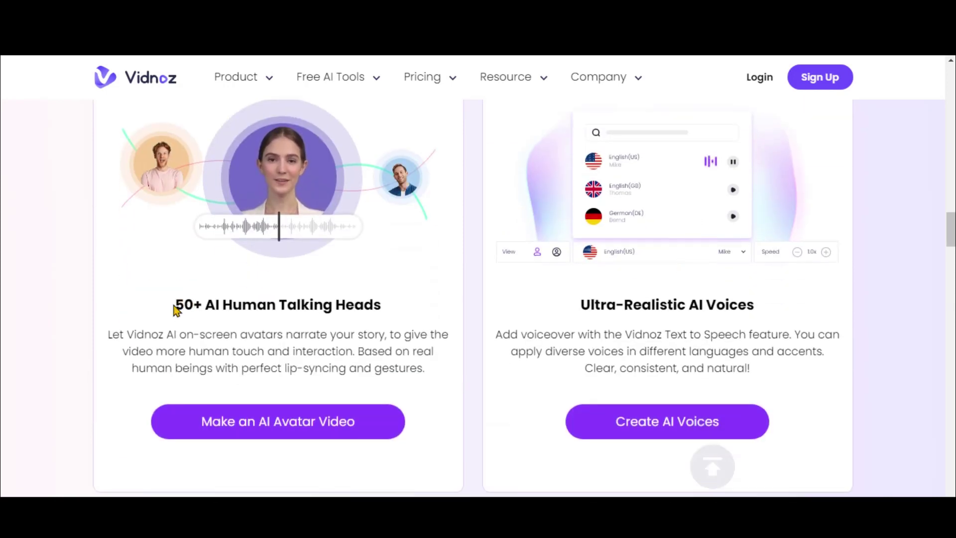
double_click(262, 334)
triple_click(261, 335)
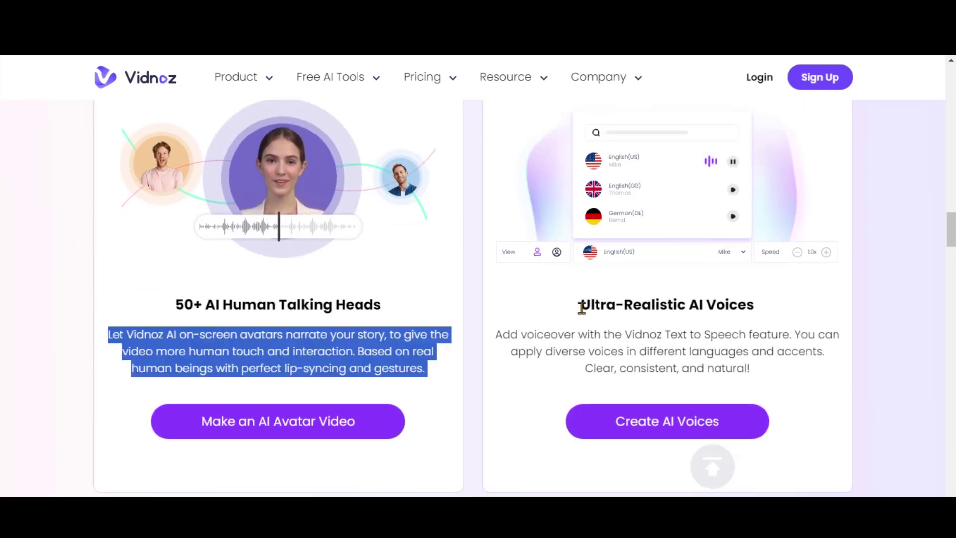
left_click_drag(581, 307, 776, 305)
left_click(693, 360)
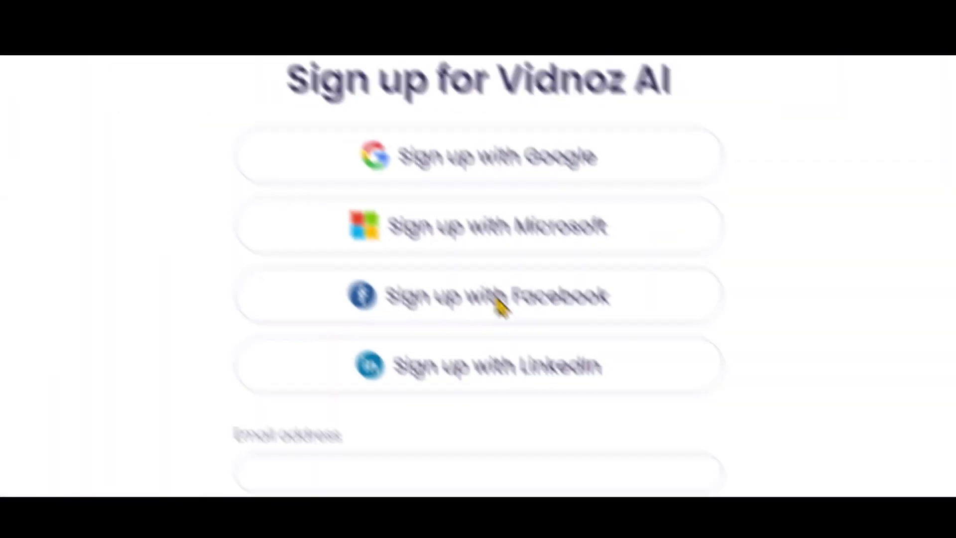
Block site notifications and register by e-mail with an account password, reaching the dashboard.
left_click(266, 120)
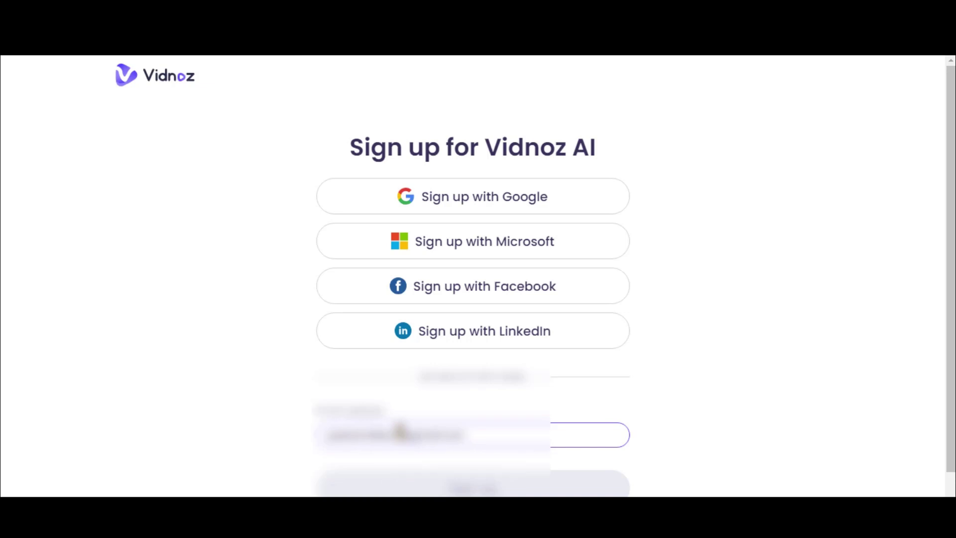
left_click(473, 485)
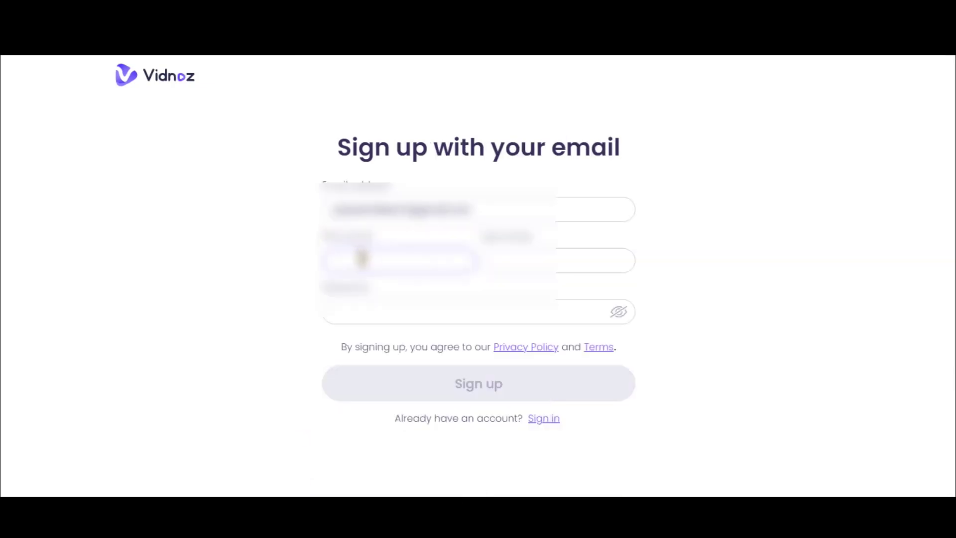
left_click(441, 316)
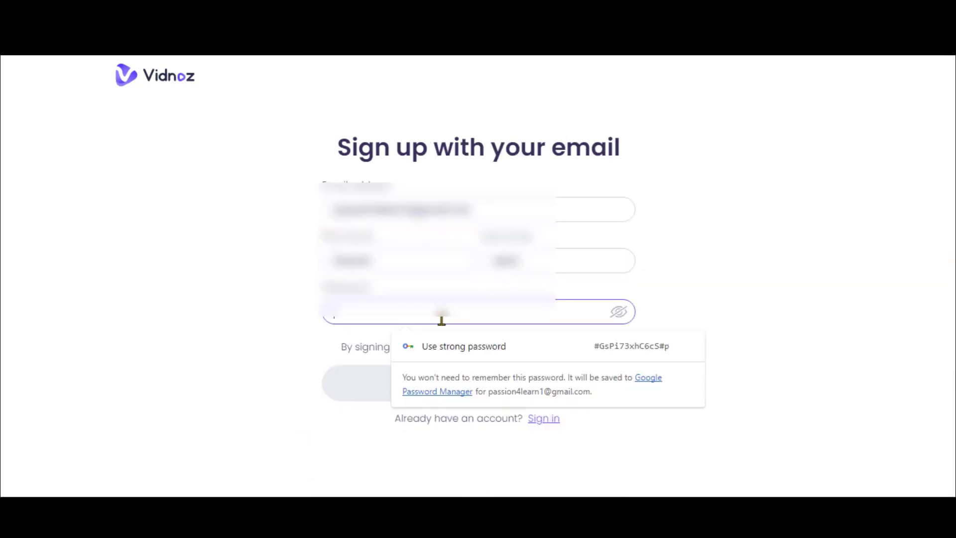
type("12345678")
left_click(465, 386)
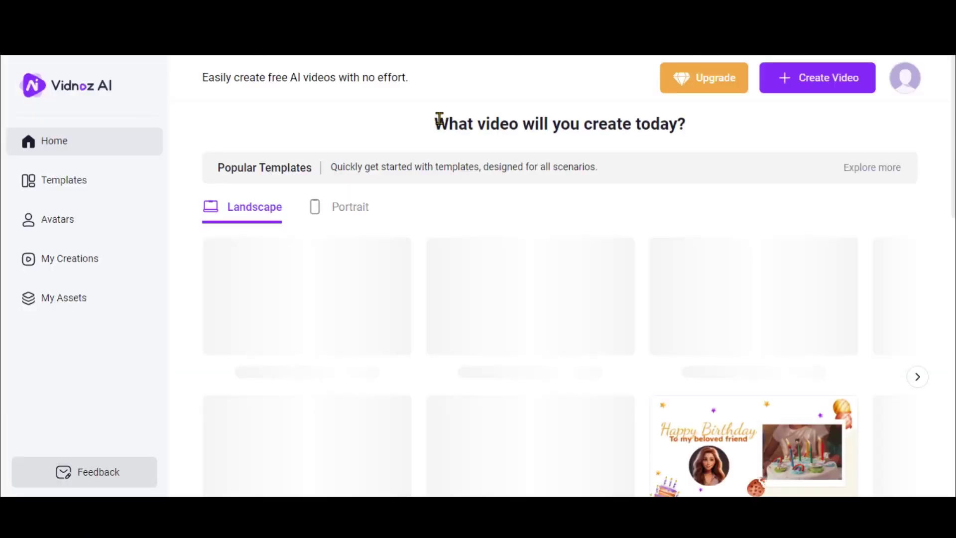
left_click_drag(437, 121, 697, 134)
left_click(706, 131)
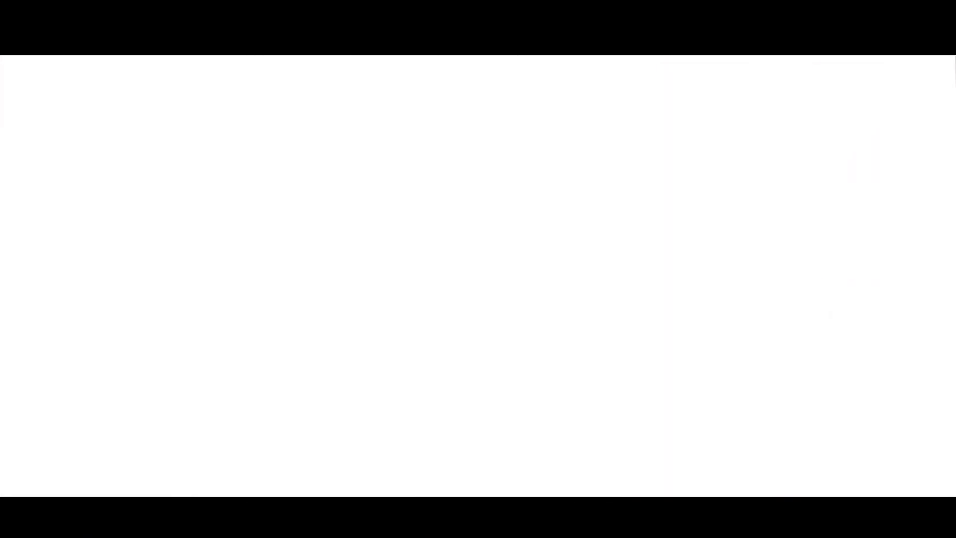
left_click(706, 81)
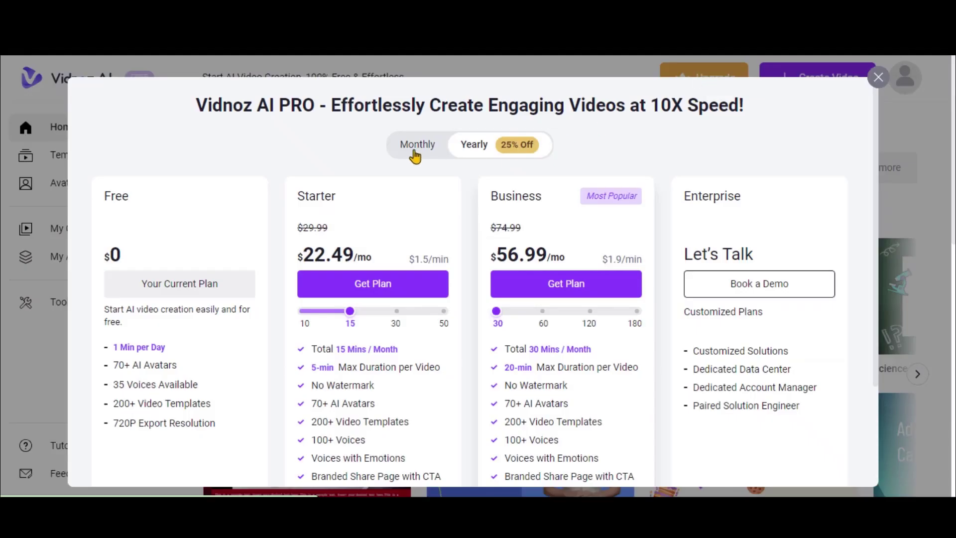
scroll(277, 238, "down", 2)
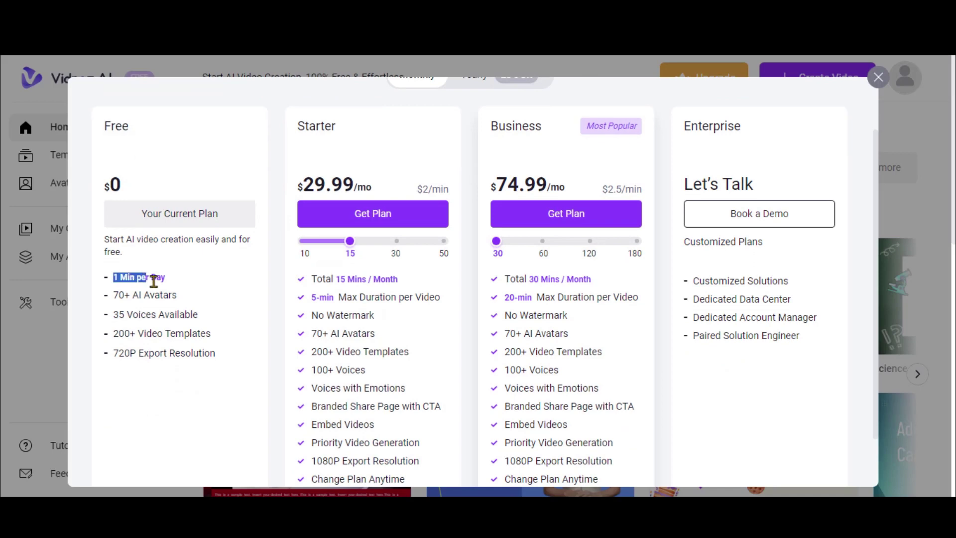
left_click(234, 369)
left_click_drag(308, 277, 381, 334)
left_click(373, 350)
scroll(362, 343, "down", 2)
left_click_drag(493, 217, 573, 326)
left_click(607, 264)
scroll(608, 264, "up", 1)
scroll(239, 282, "down", 1)
scroll(590, 321, "up", 3)
Close the pricing plans and browse the Landscape and Portrait template carousels.
left_click(879, 78)
scroll(412, 288, "up", 3)
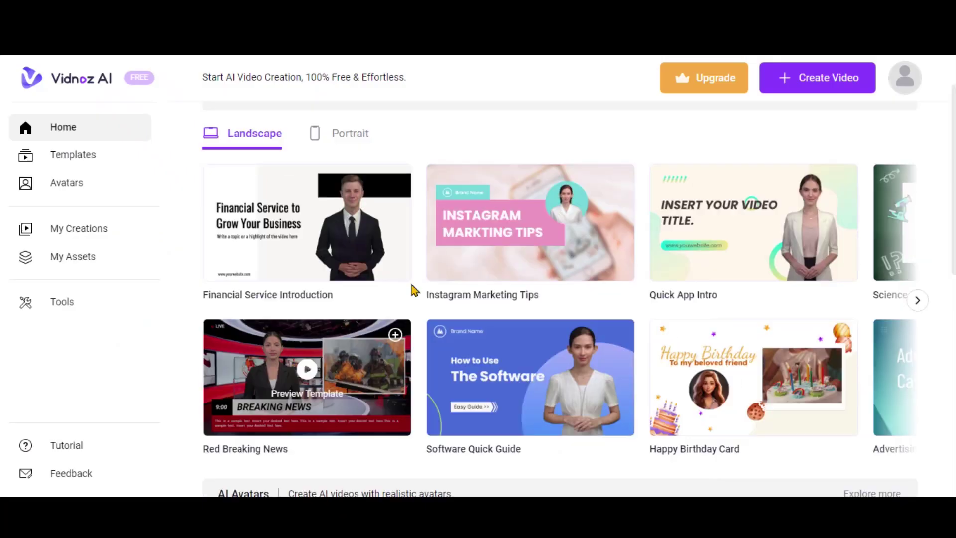
scroll(859, 307, "down", 2)
left_click(917, 304)
left_click(918, 305)
left_click(917, 304)
left_click(917, 305)
left_click(918, 305)
left_click(917, 304)
left_click(348, 142)
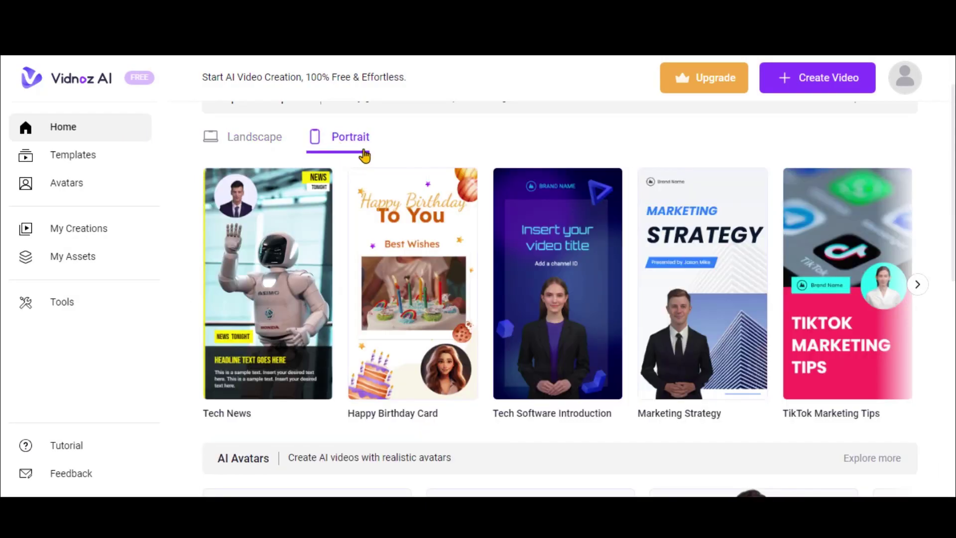
left_click(917, 285)
left_click(917, 285)
left_click(917, 285)
left_click(917, 285)
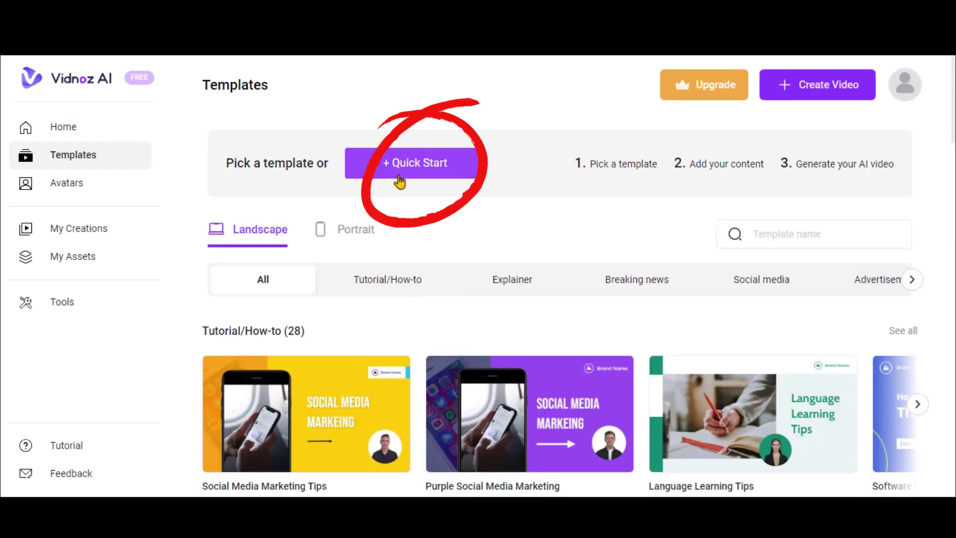
Preview the Festival News and Red Breaking News templates and start a project from the template.
left_click(400, 182)
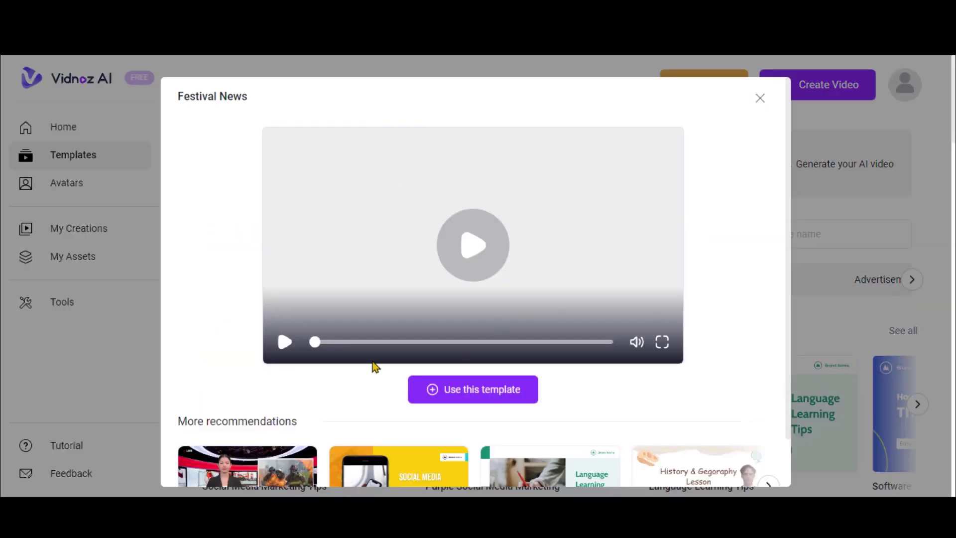
scroll(373, 365, "down", 2)
left_click(299, 431)
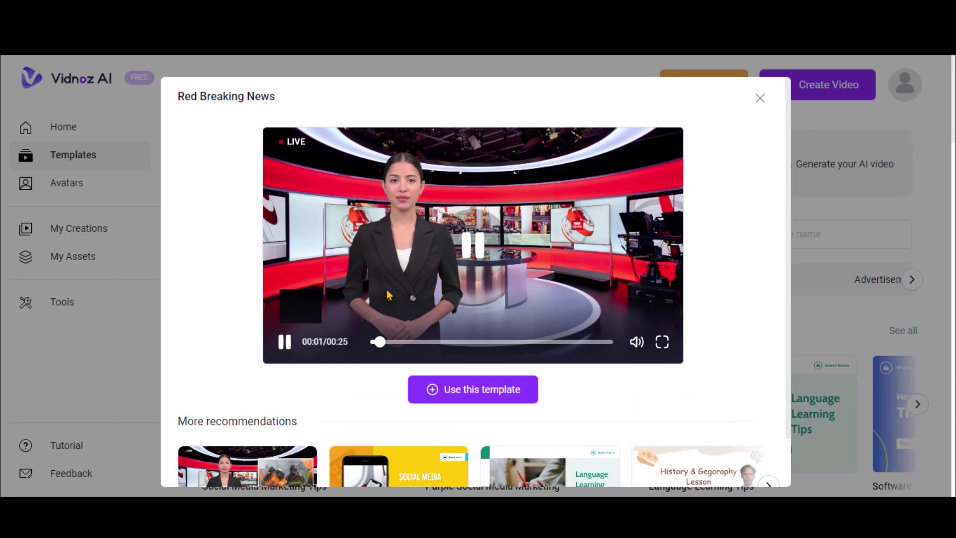
left_click(472, 388)
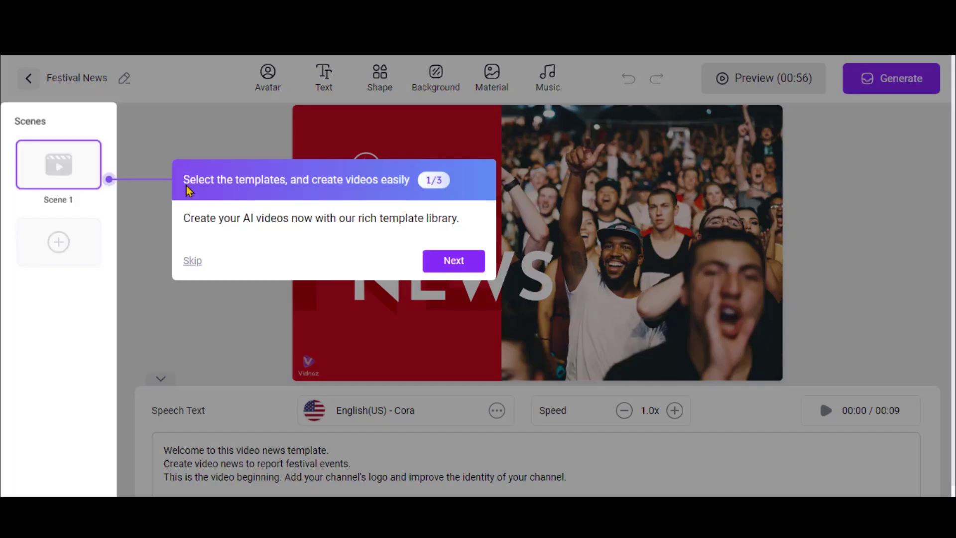
left_click(192, 261)
Change the headline text to 'BR' and open Scene 3's speech text.
double_click(413, 238)
type("BR")
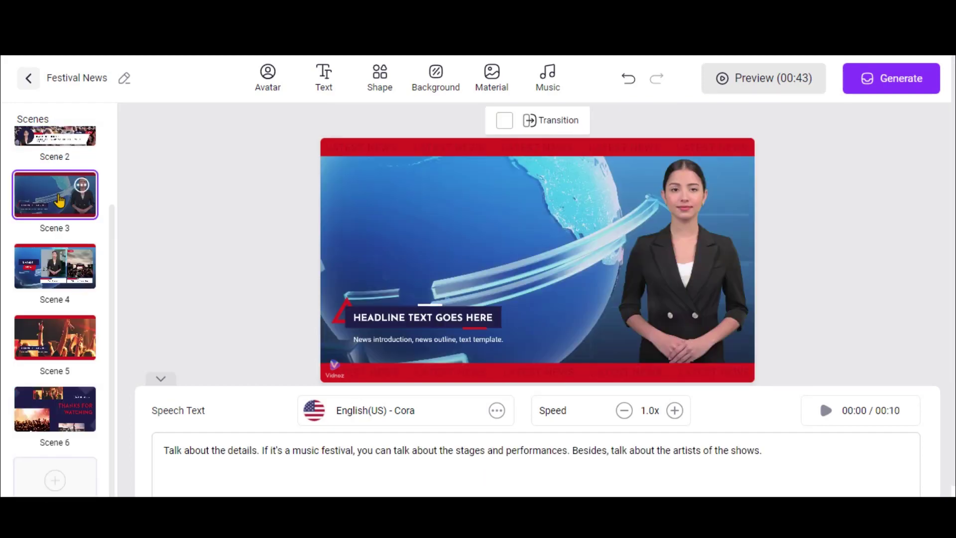
left_click(775, 448)
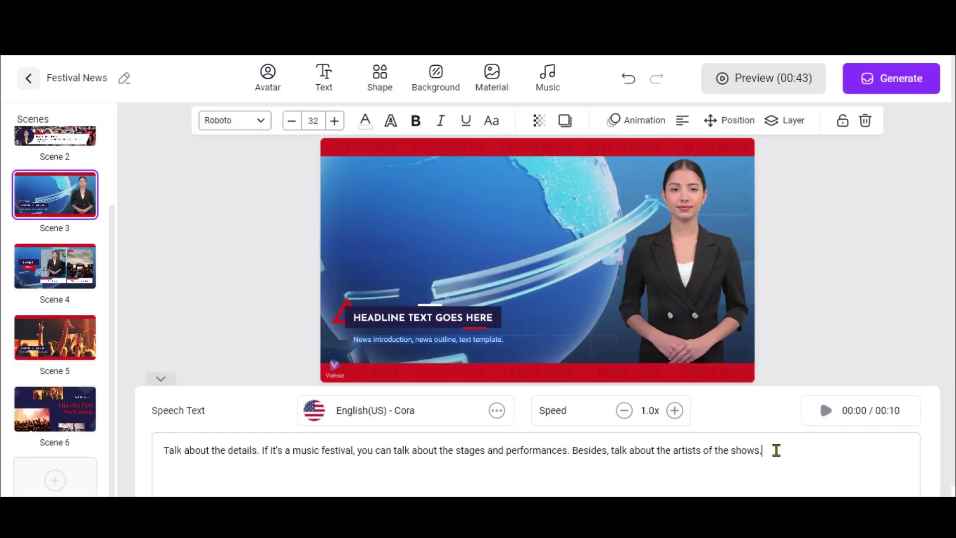
left_click(54, 395)
scroll(19, 241, "up", 2)
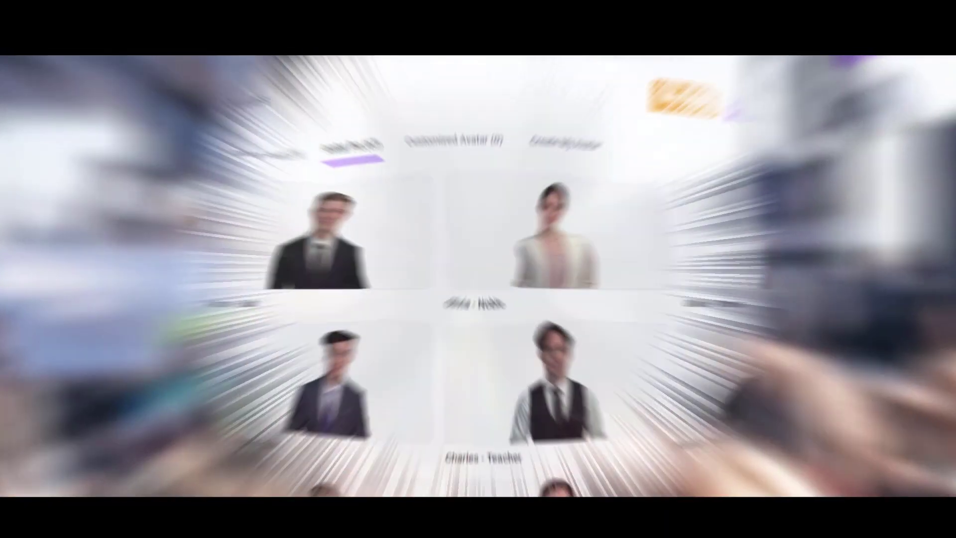
Scroll down the Tools page and launch the free AI Talking Photo tool.
scroll(501, 273, "down", 5)
scroll(501, 274, "down", 20)
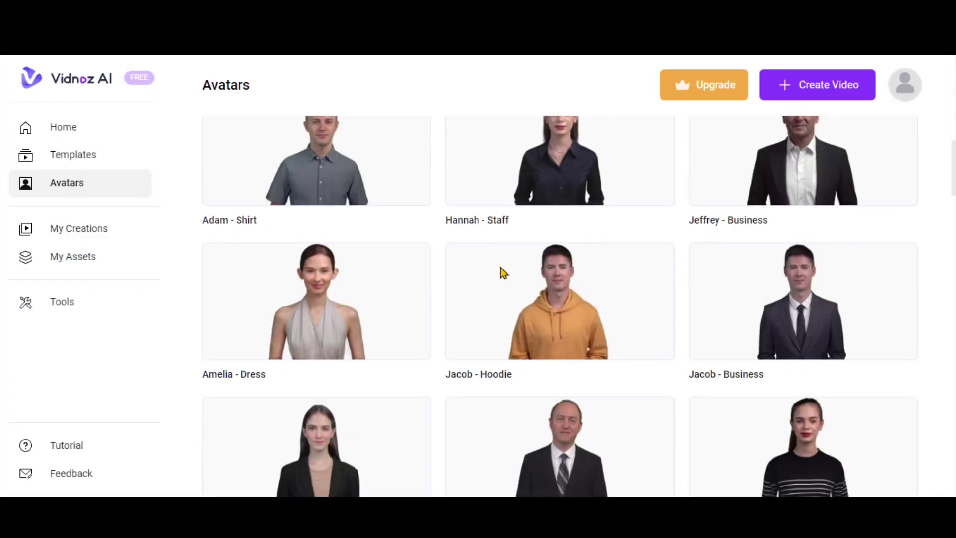
scroll(459, 321, "down", 7)
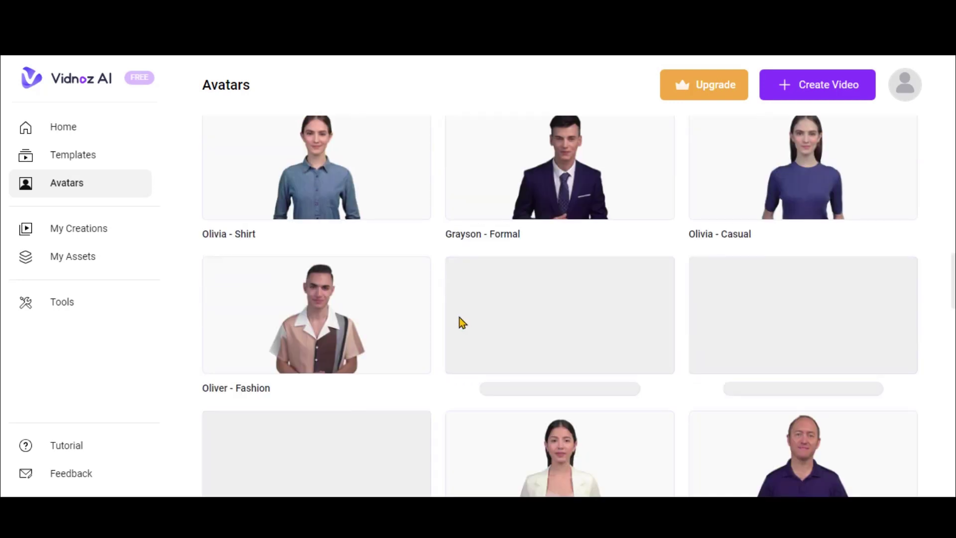
scroll(459, 321, "down", 5)
scroll(461, 318, "down", 5)
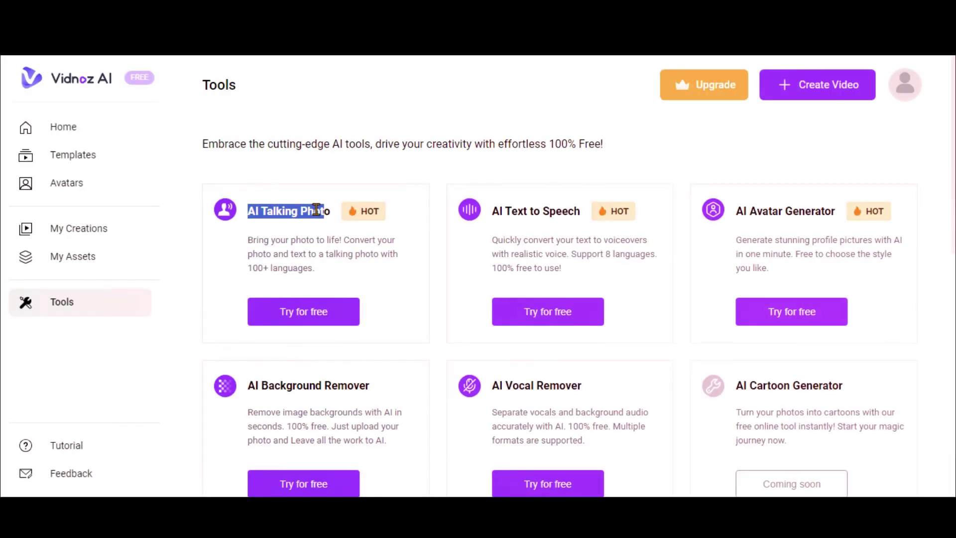
left_click_drag(810, 206, 824, 209)
scroll(334, 335, "down", 2)
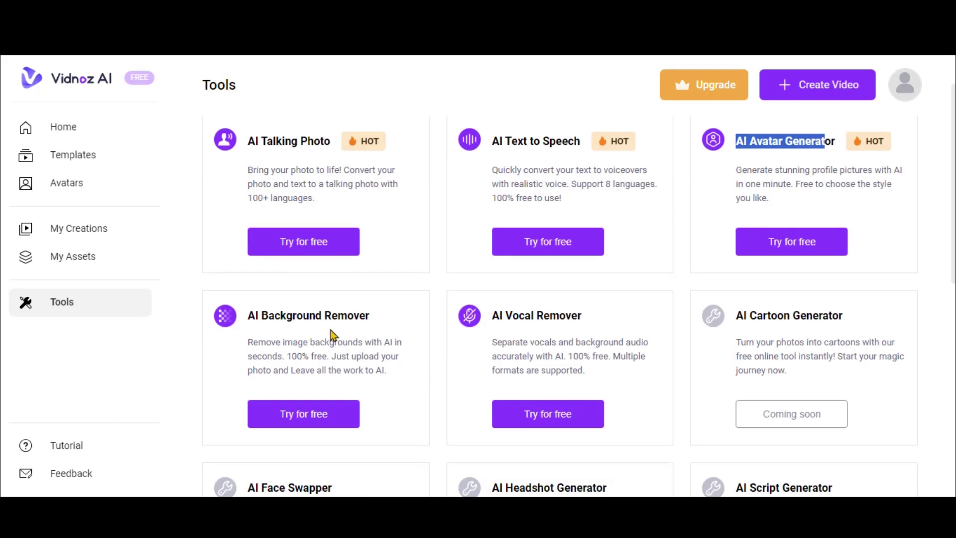
scroll(474, 351, "down", 10)
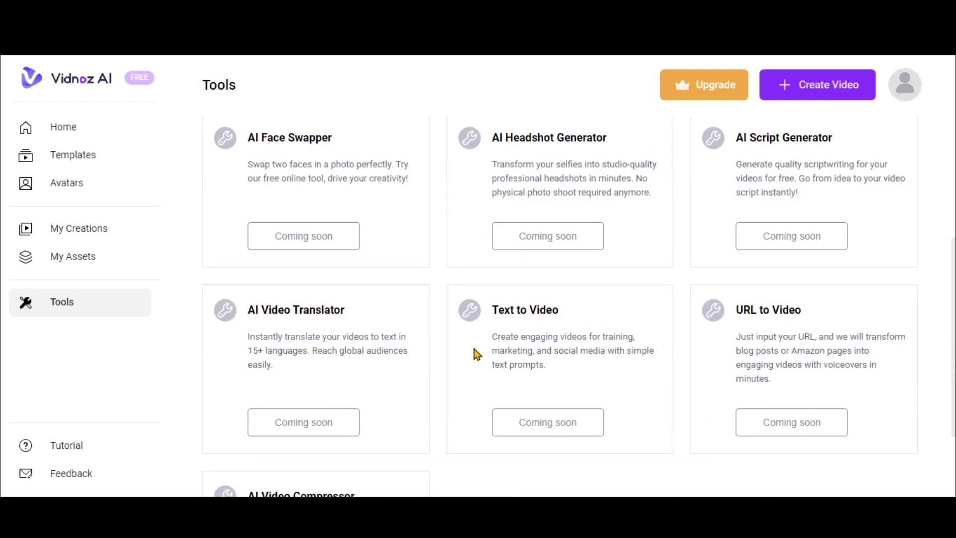
scroll(473, 351, "up", 12)
left_click(293, 322)
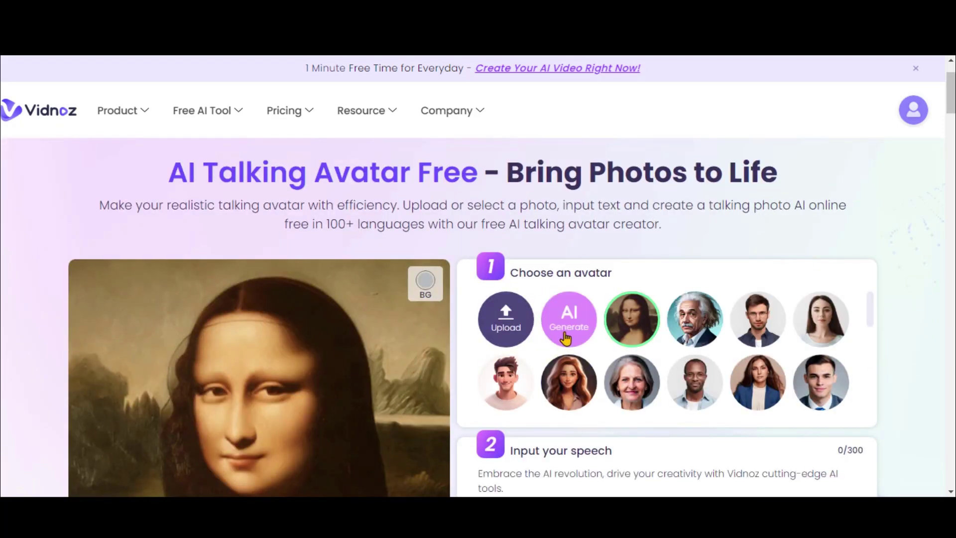
Use an AI-generated long-haired girl as the talking-photo avatar.
left_click(568, 316)
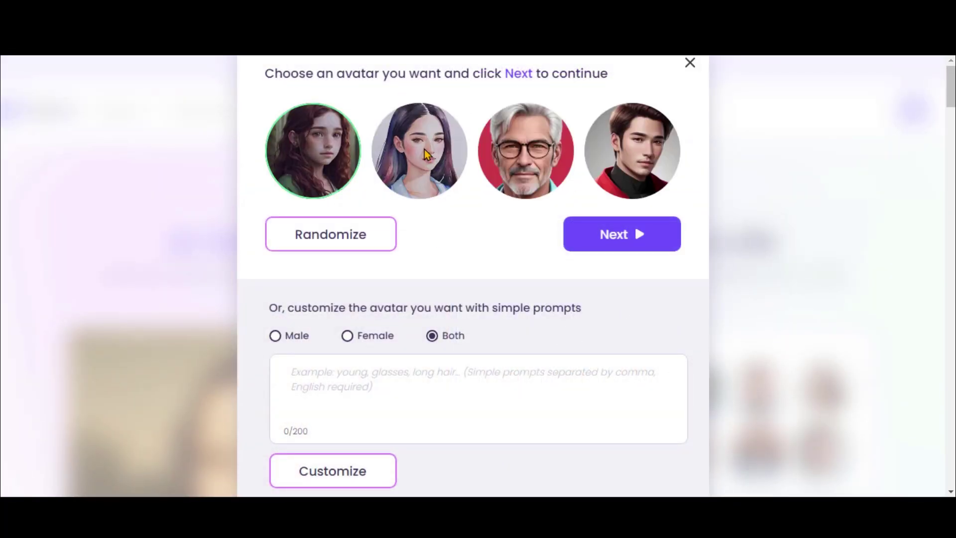
left_click(632, 239)
scroll(609, 274, "down", 5)
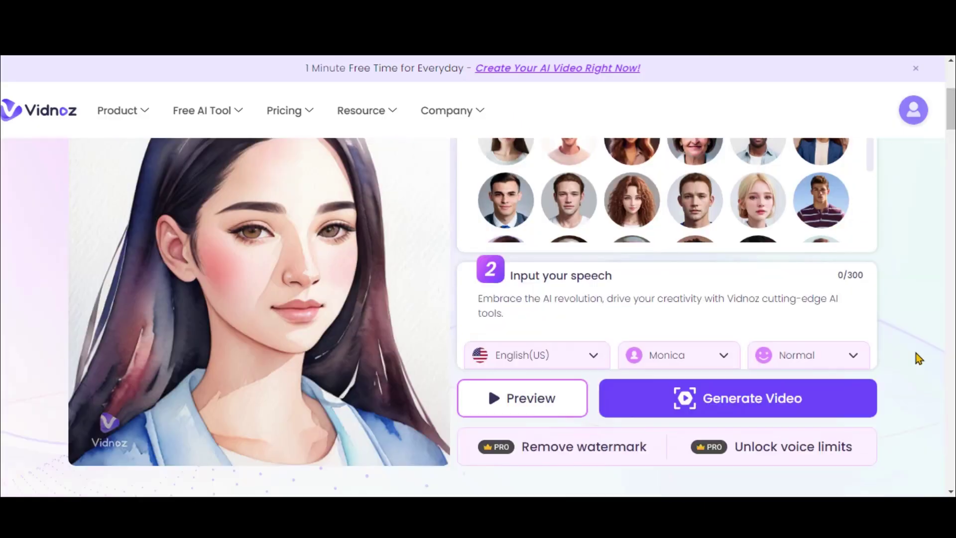
Keep English(US) with the Monica voice and generate the talking video.
left_click(572, 326)
scroll(570, 368, "down", 5)
scroll(547, 415, "up", 3)
scroll(539, 417, "up", 3)
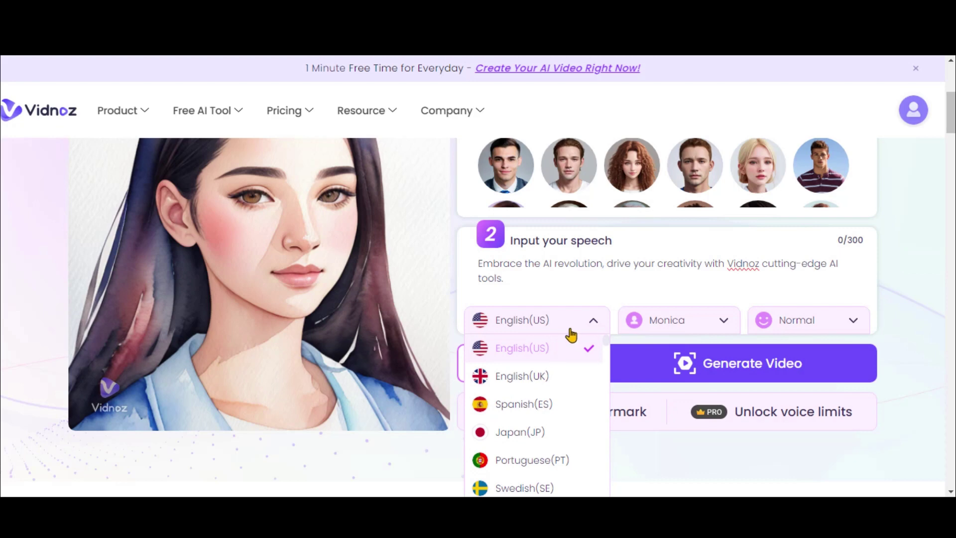
left_click(670, 322)
left_click(728, 327)
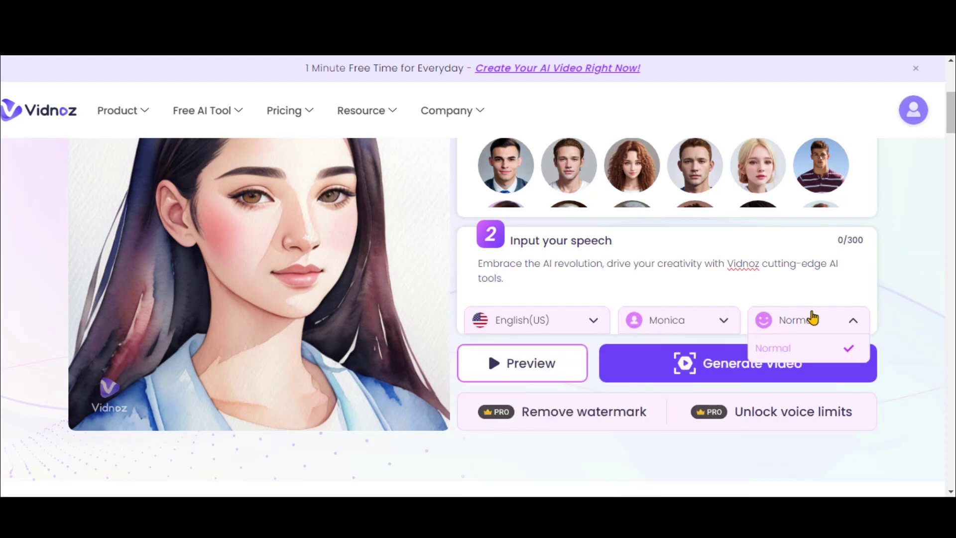
left_click(785, 371)
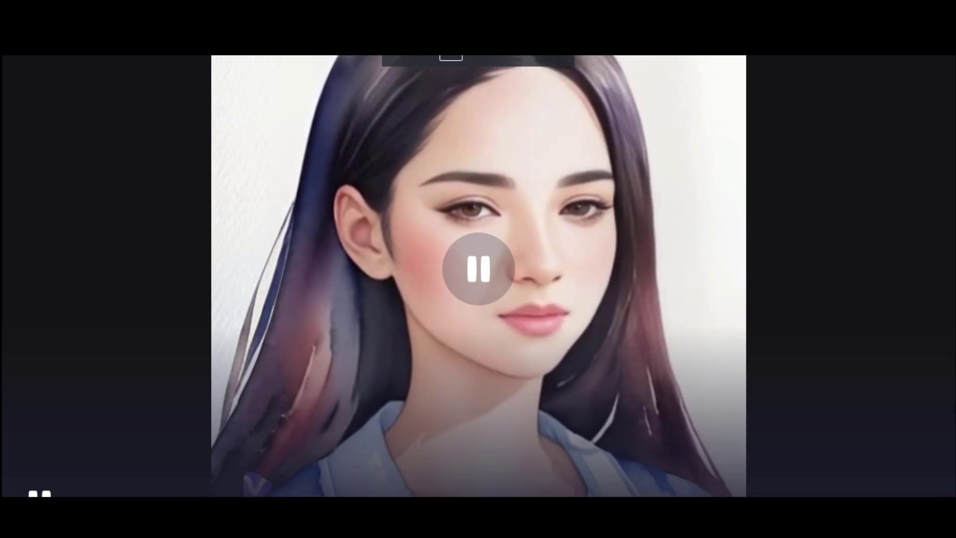
Pause and resume the 8-second Talking Photo video, then download it in 720p.
left_click(473, 265)
left_click(473, 264)
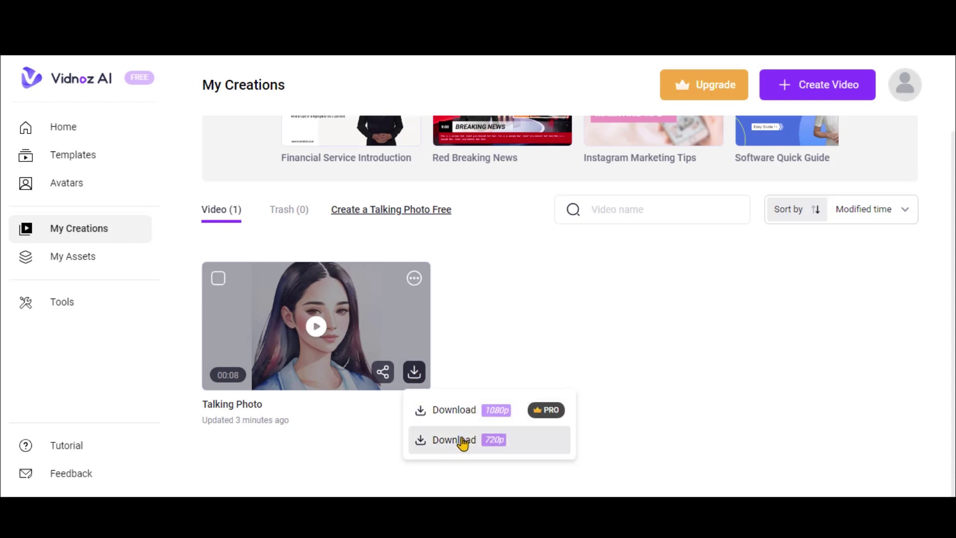
left_click(477, 447)
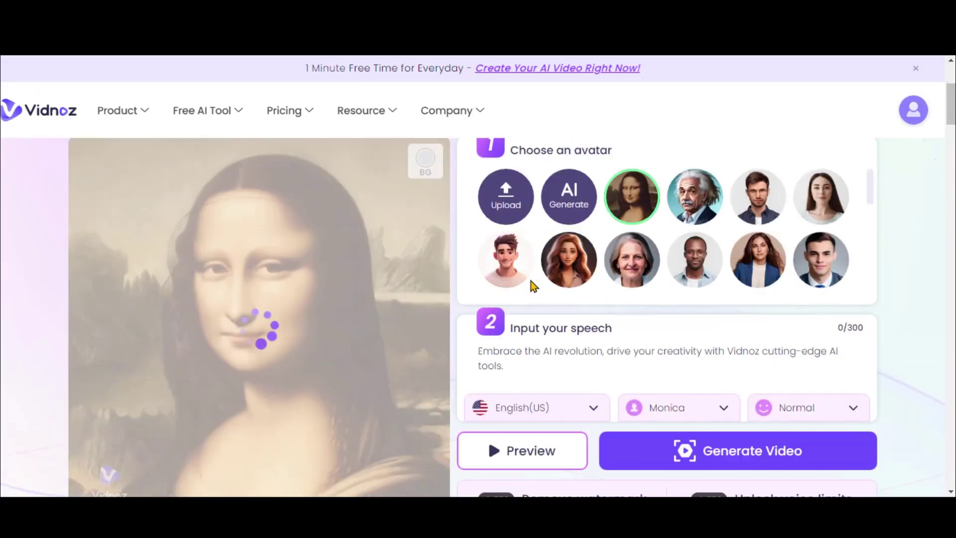
Dismiss the no-face-detected error and choose the man-with-glasses avatar.
scroll(512, 279, "down", 1)
scroll(386, 303, "up", 1)
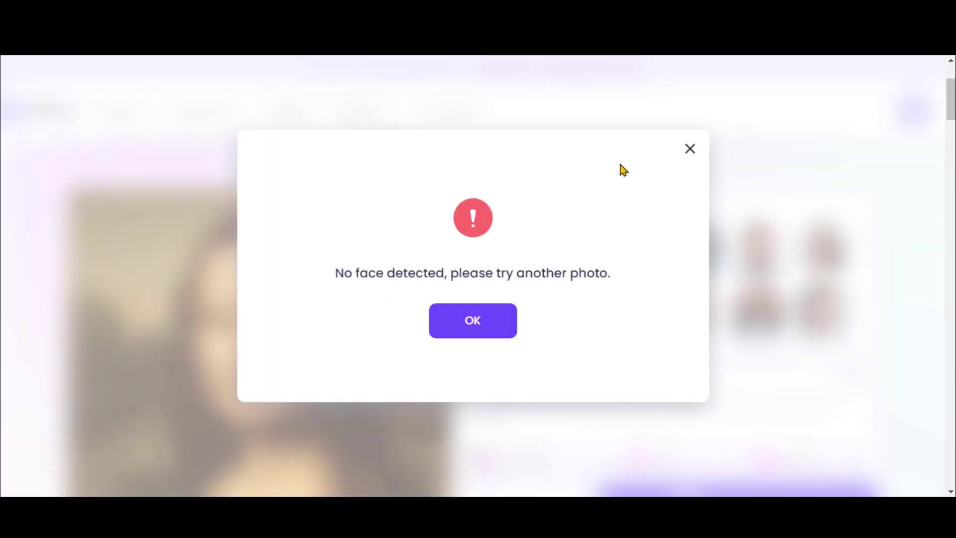
left_click(690, 151)
left_click(757, 249)
Give the avatar a mint green, then cyan background, and move to AI Text to Speech.
left_click(427, 223)
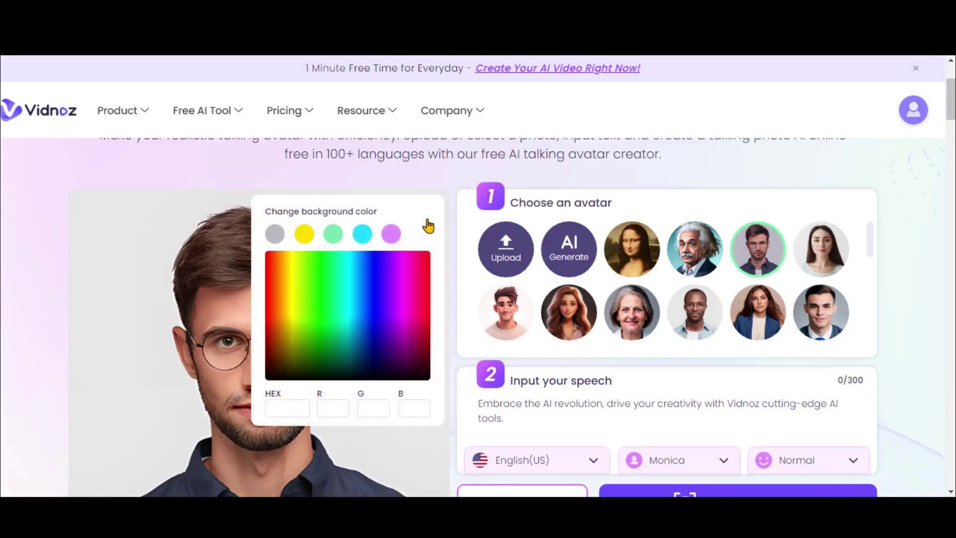
left_click(333, 235)
left_click(425, 227)
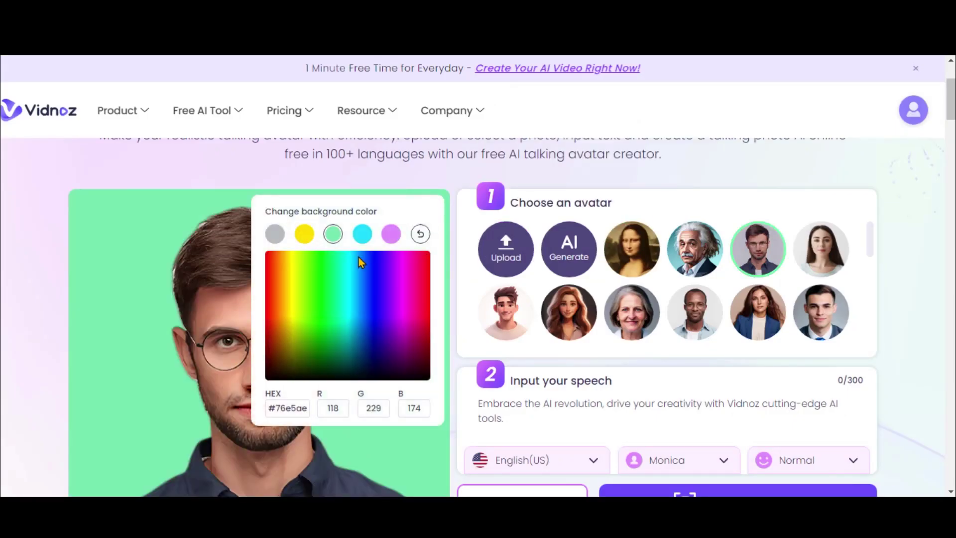
left_click(363, 235)
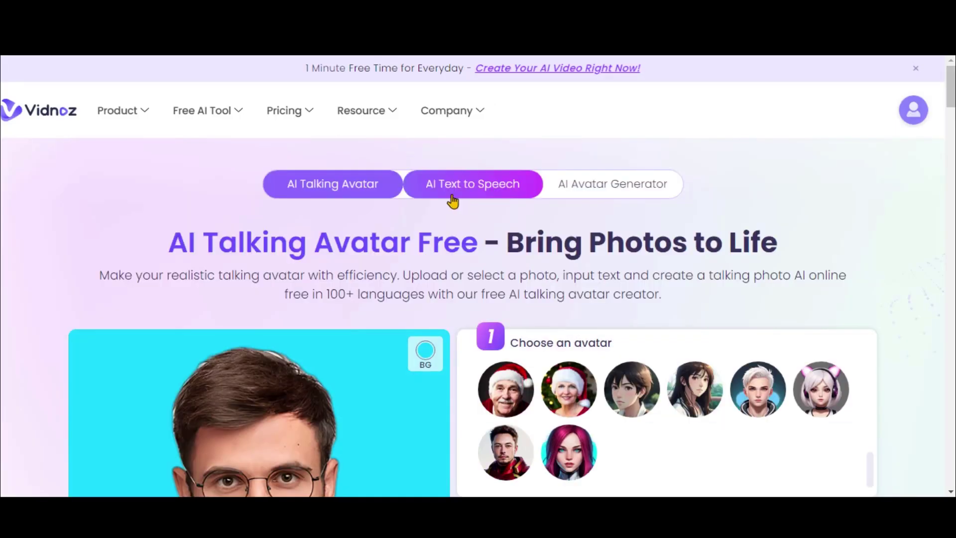
left_click(501, 183)
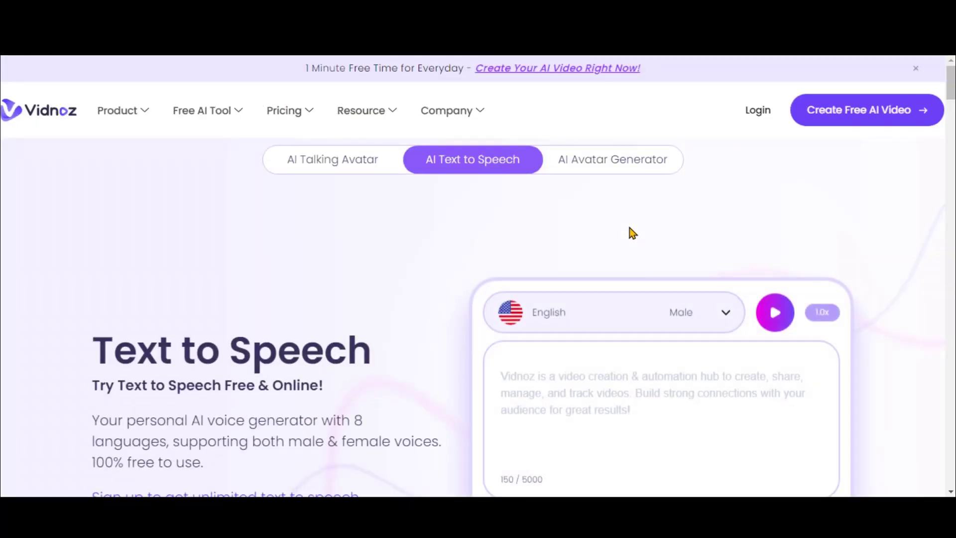
Look through the Text to Speech voice list, keeping English Male.
scroll(619, 405, "down", 2)
left_click(725, 241)
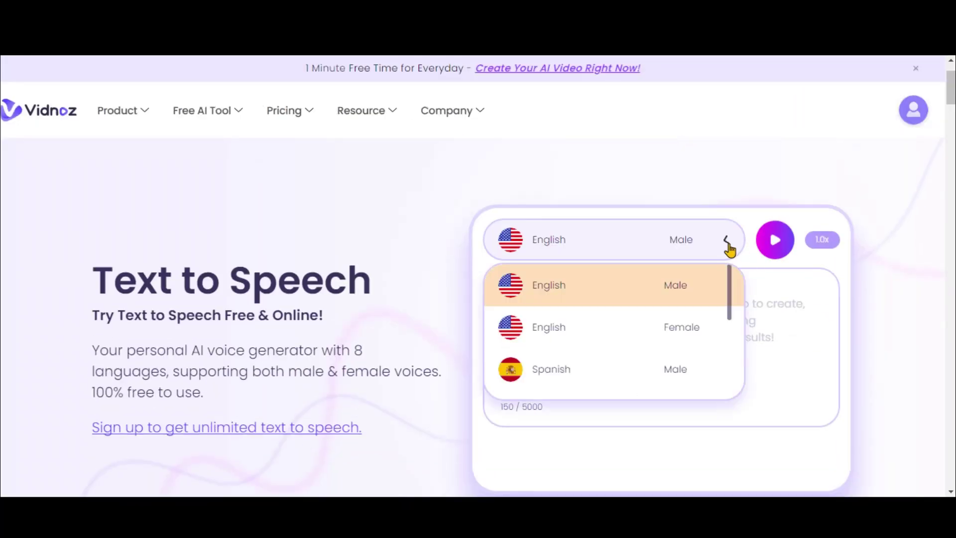
scroll(631, 326, "down", 2)
scroll(631, 325, "down", 3)
left_click(806, 320)
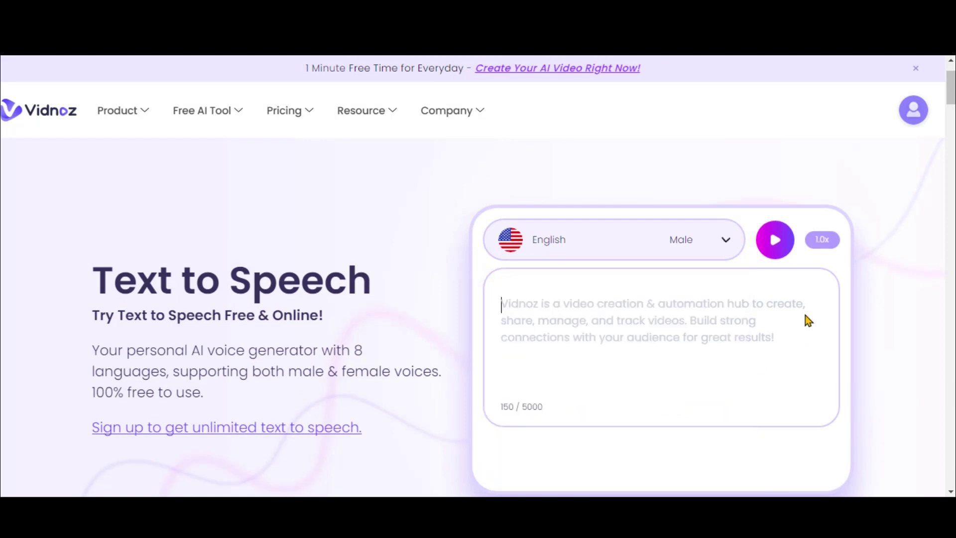
scroll(597, 350, "down", 1)
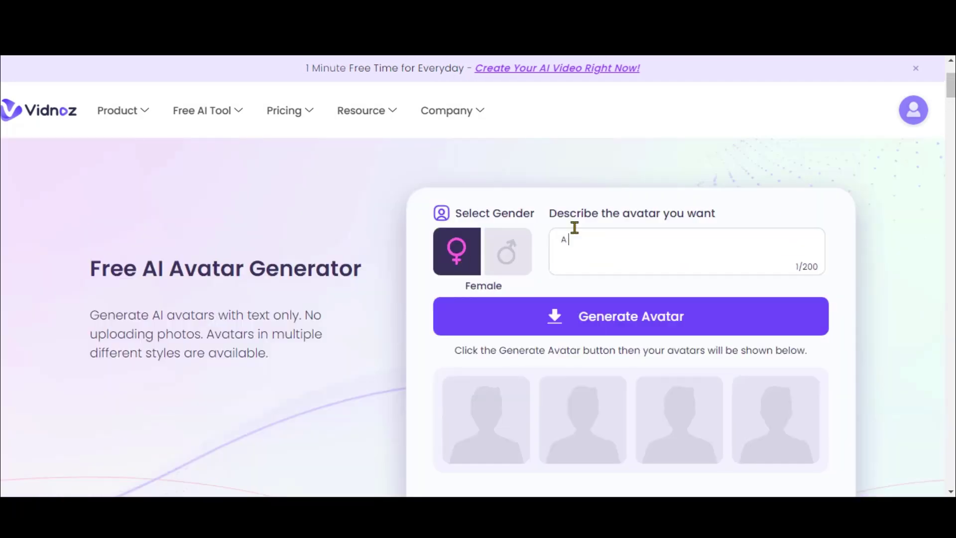
Generate female avatars from 'A young girl' and preview one enlarged.
left_click(608, 318)
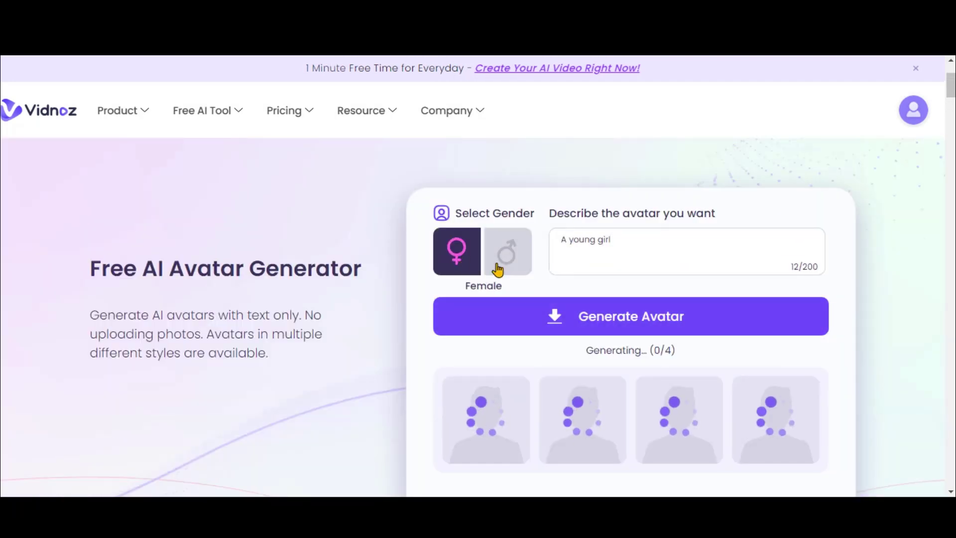
scroll(423, 325, "down", 2)
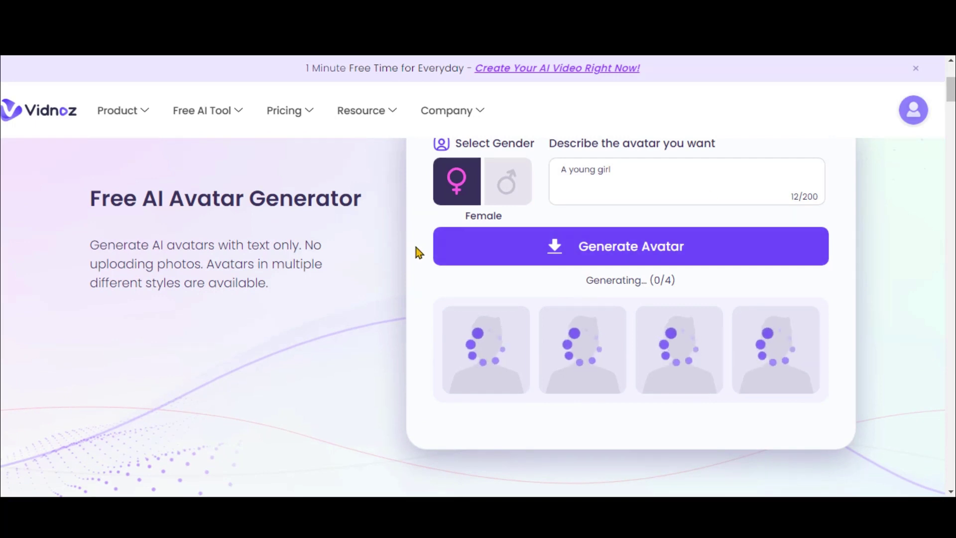
left_click(485, 348)
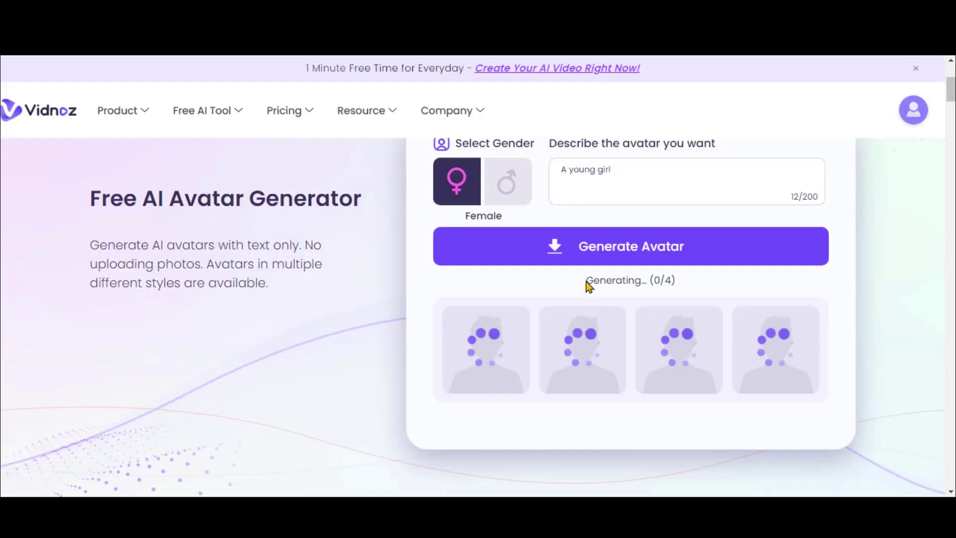
mouse_move(604, 346)
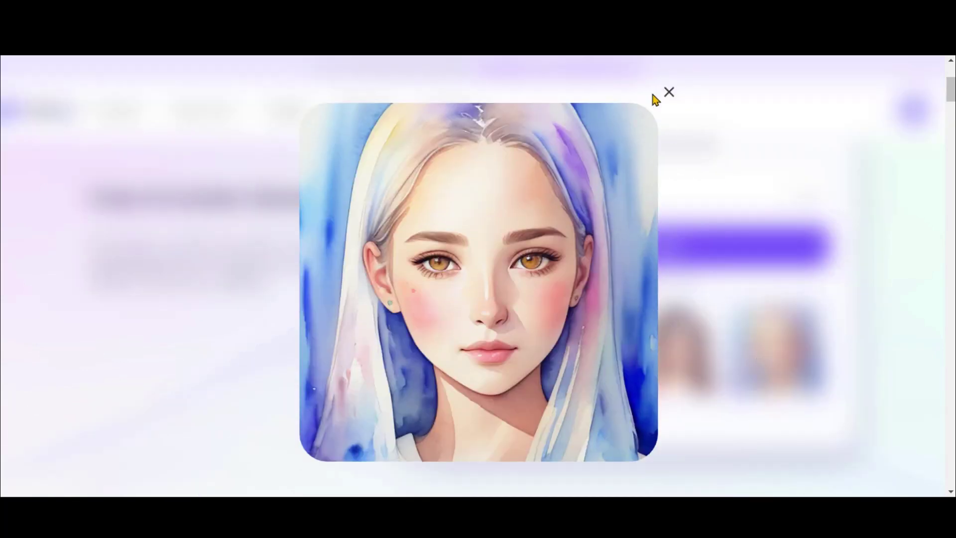
left_click(666, 94)
scroll(676, 321, "up", 4)
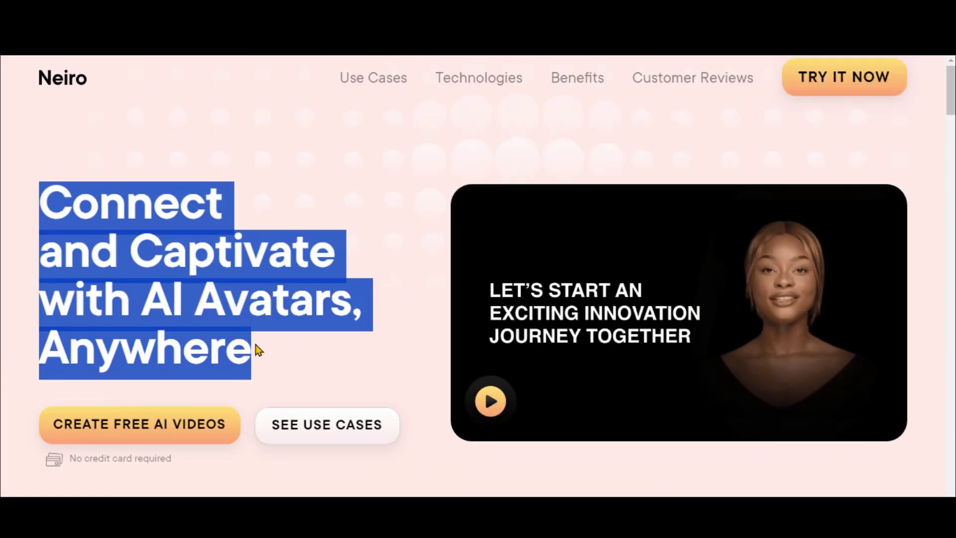
scroll(348, 244, "down", 15)
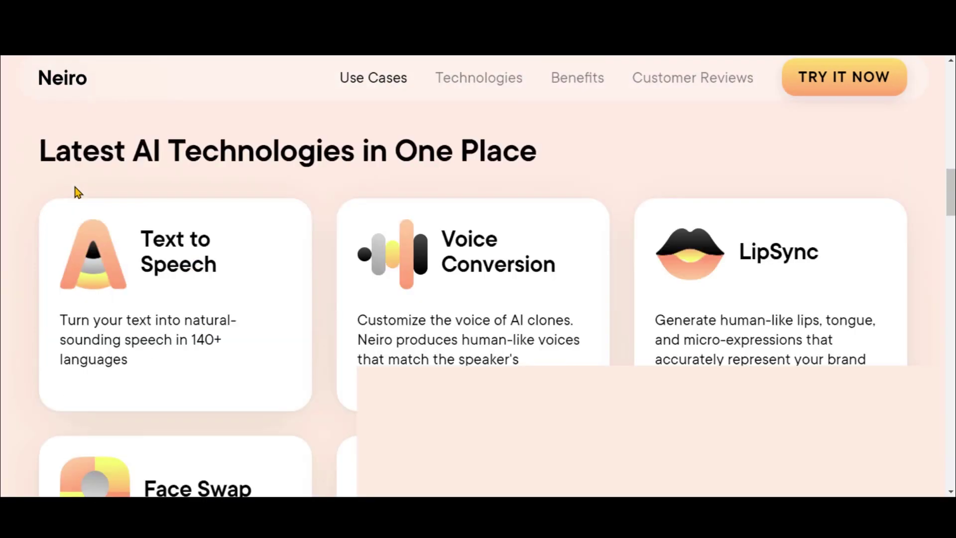
Read the Voice Conversion and Face Swap feature cards on the Neiro site.
left_click_drag(141, 234, 217, 271)
left_click_drag(442, 233, 539, 271)
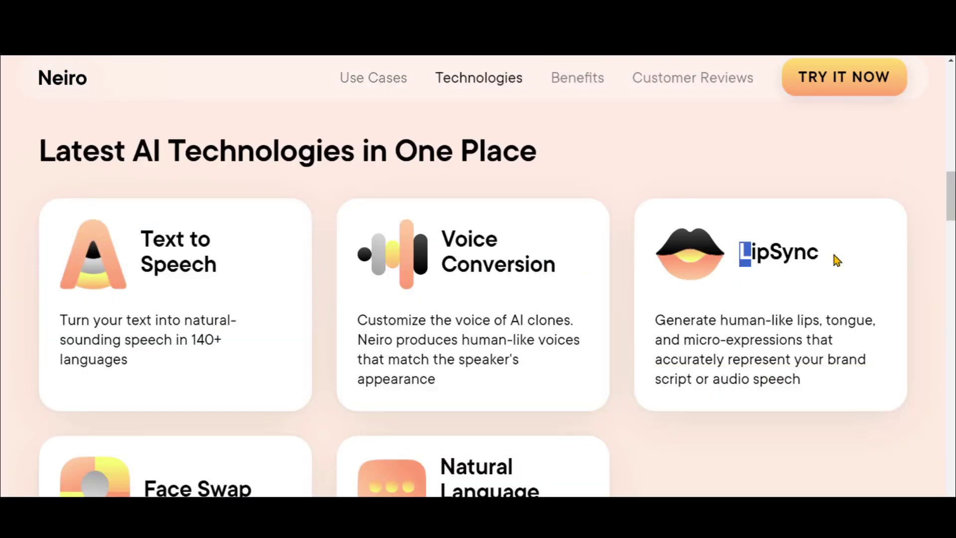
scroll(372, 274, "down", 4)
triple_click(168, 271)
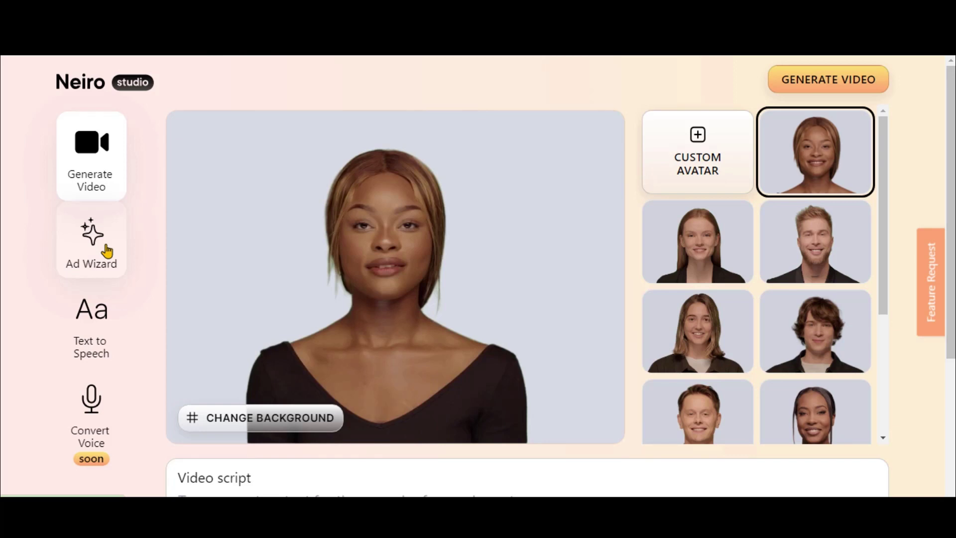
scroll(318, 283, "down", 2)
scroll(318, 283, "up", 2)
Save a new video background and make the curly-haired young man the avatar.
left_click(292, 420)
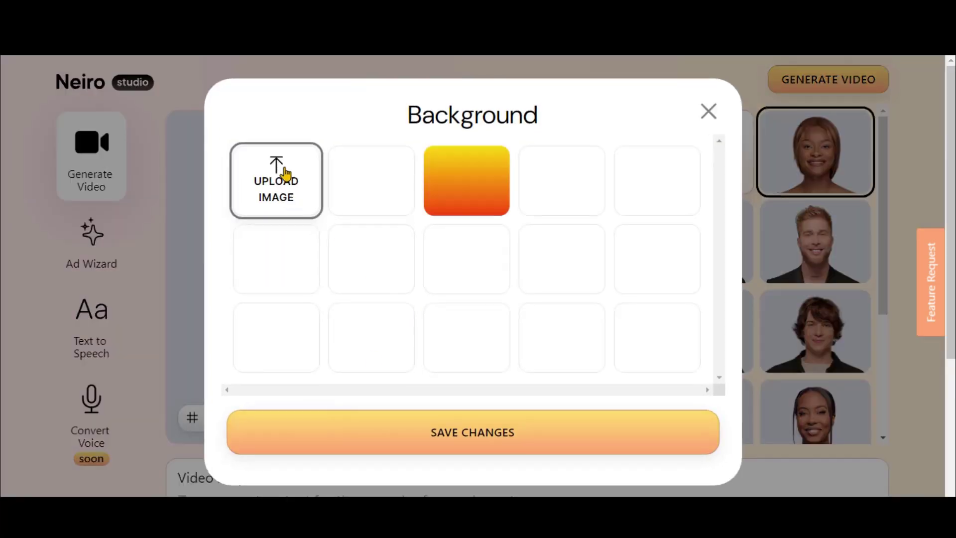
left_click(523, 432)
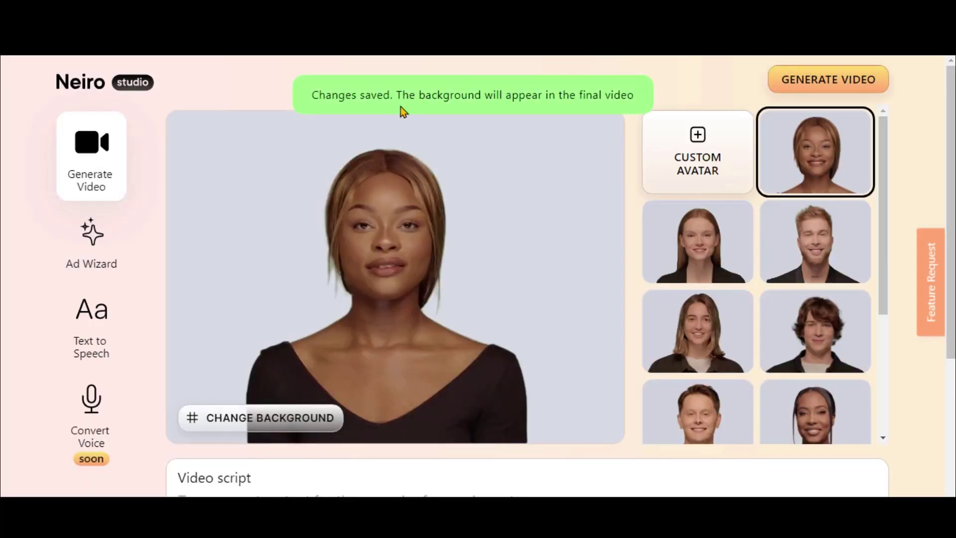
left_click(701, 259)
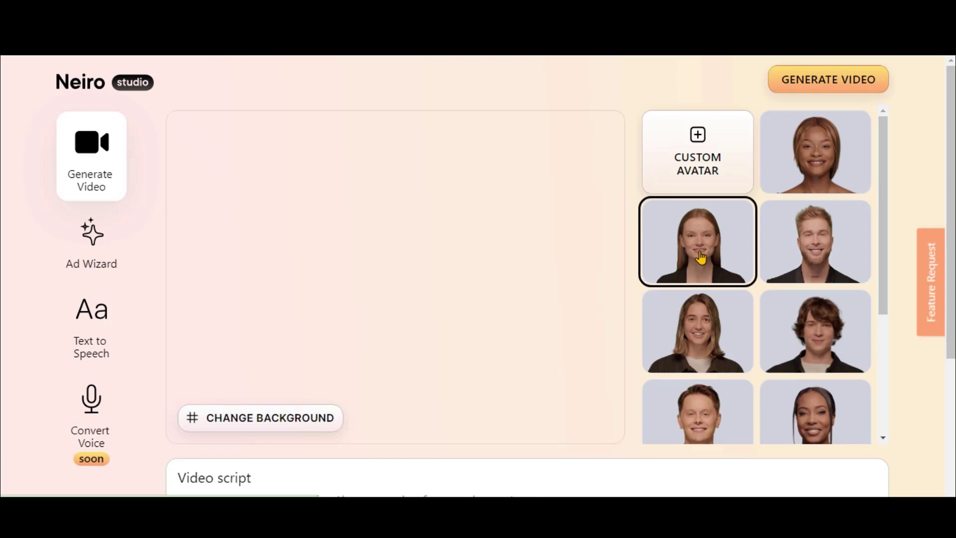
left_click(819, 348)
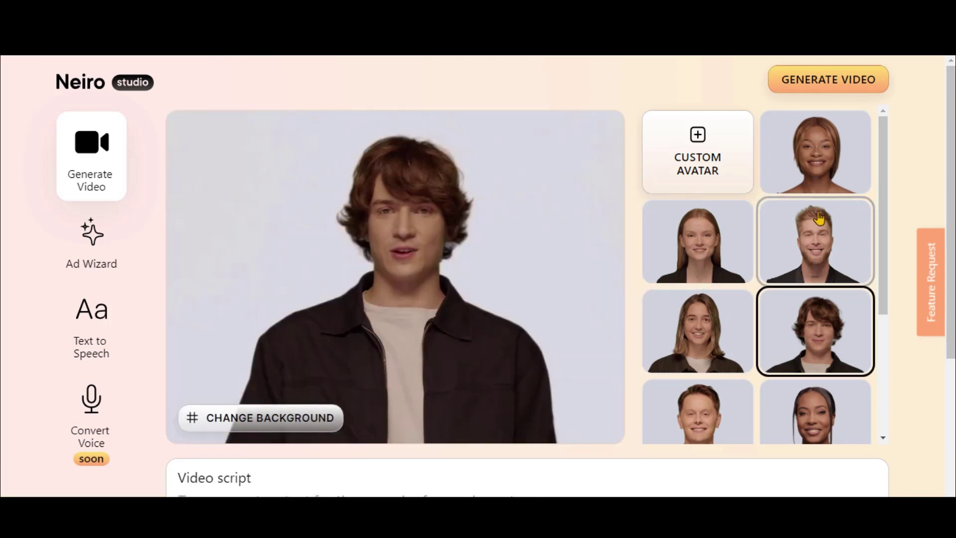
Look over Neiro's script auto-compose, language, voice and emotion options without changing them.
scroll(562, 282, "down", 3)
left_click(269, 397)
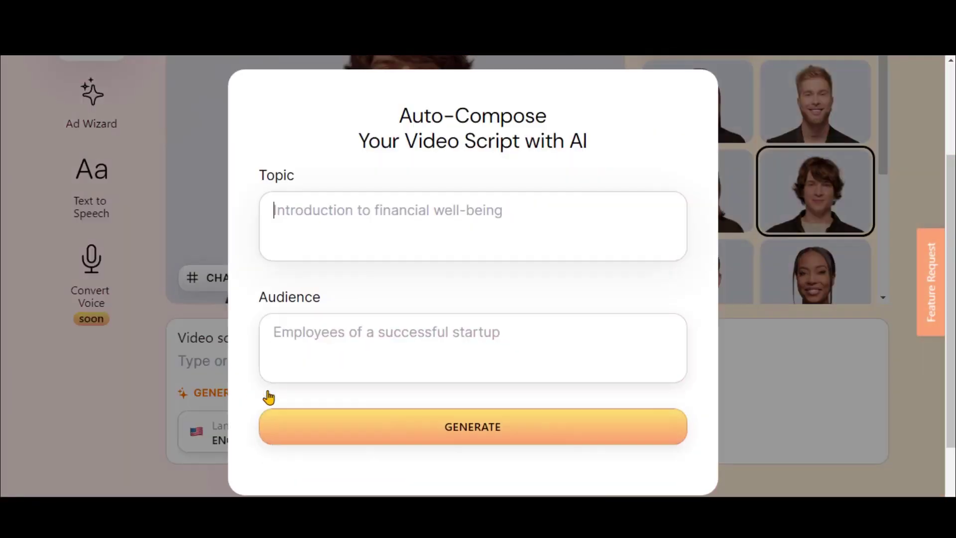
key("Escape")
left_click(269, 431)
scroll(269, 324, "down", 6)
left_click(380, 433)
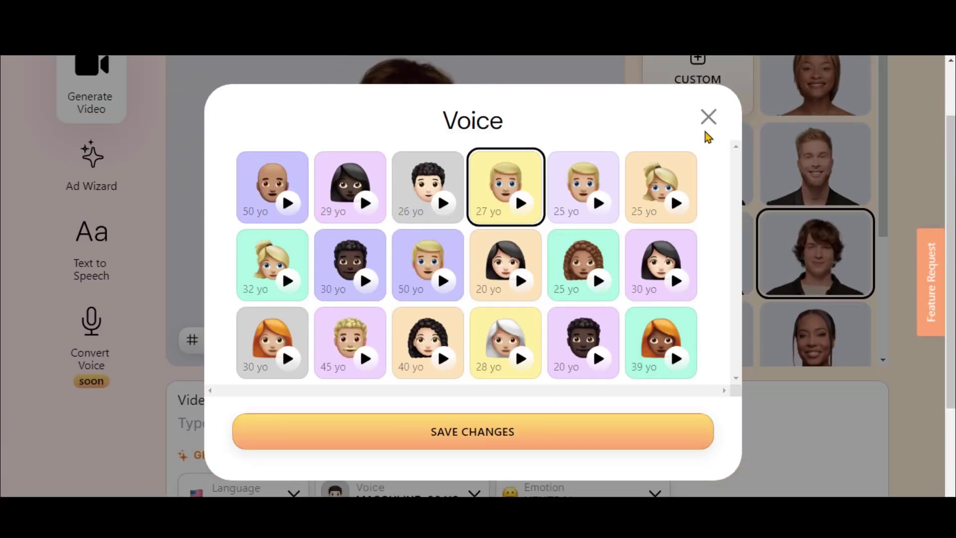
left_click(707, 117)
left_click(583, 354)
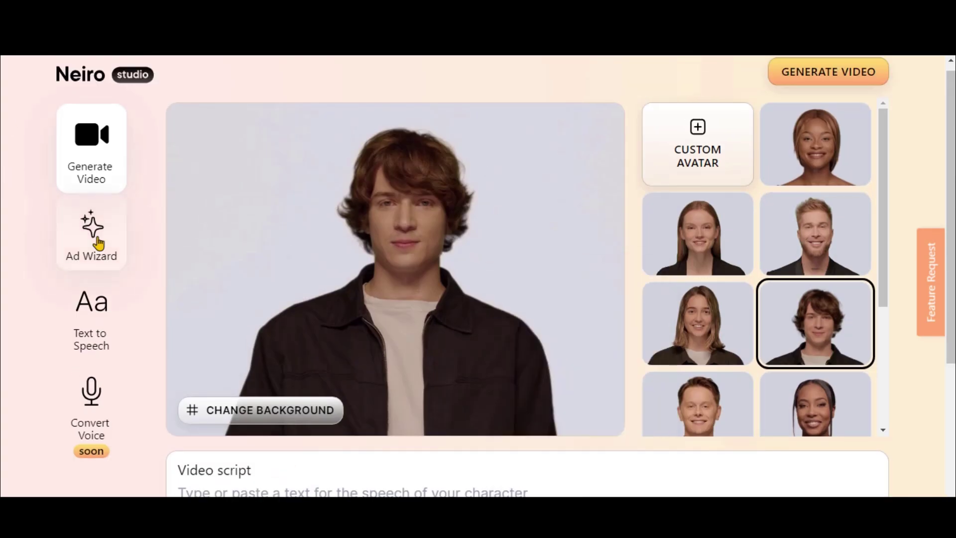
Switch to making an ad and open its brand and logo customization.
left_click(92, 239)
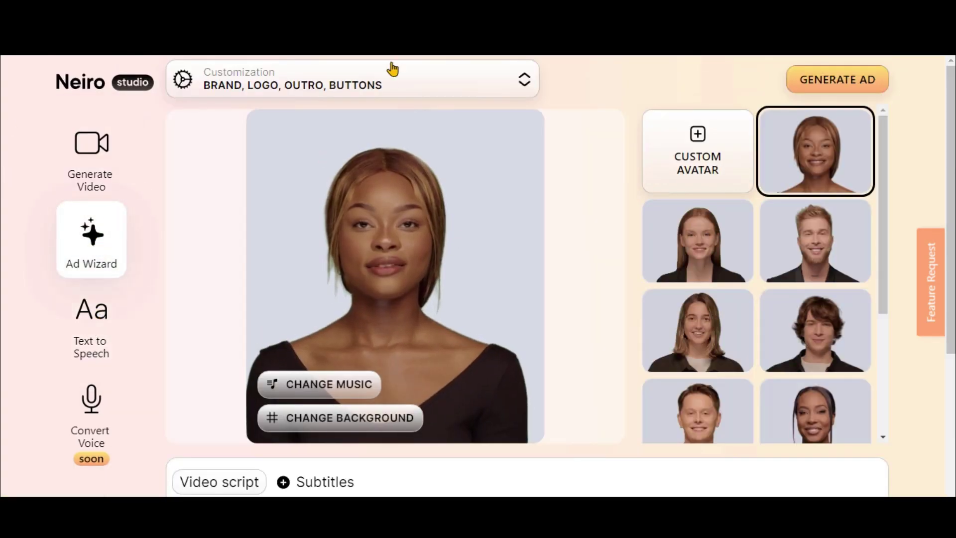
left_click(393, 70)
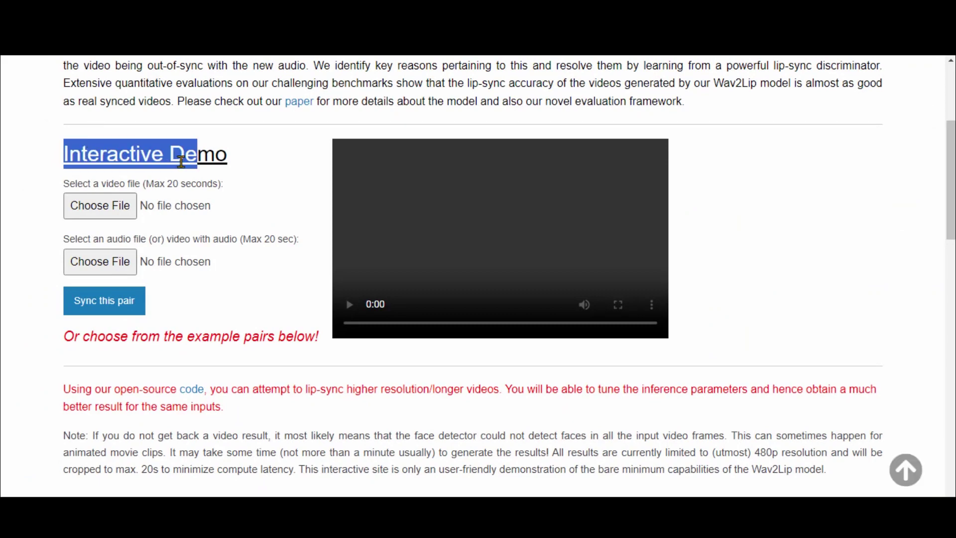
triple_click(68, 188)
On the Wav2Lip demo page, play the tomato cartoon example and show the first example full screen.
scroll(38, 246, "down", 10)
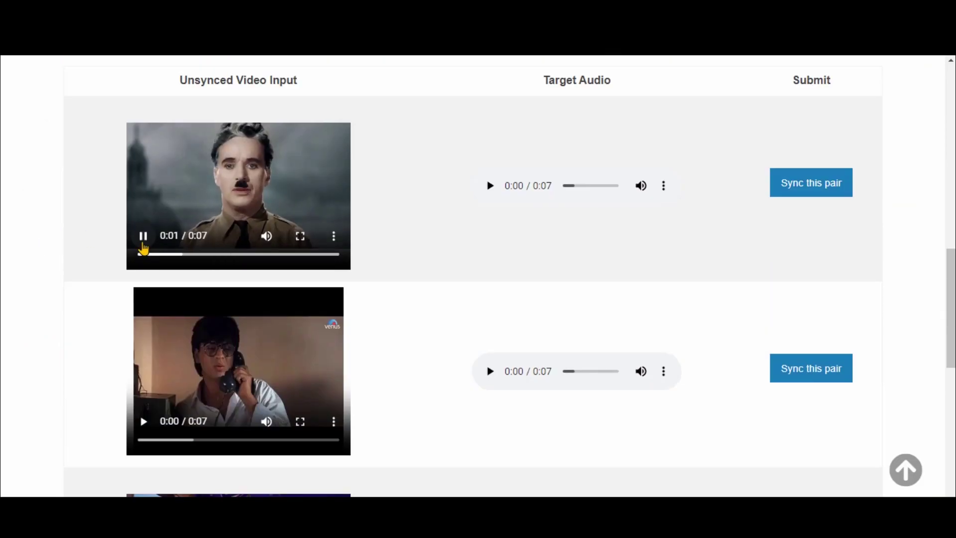
scroll(150, 393, "down", 5)
left_click(331, 352)
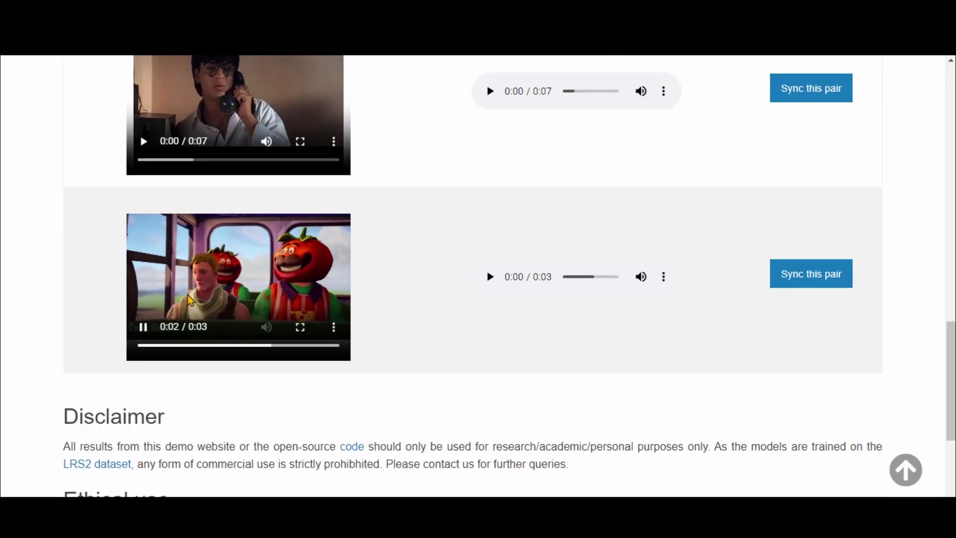
scroll(250, 115, "up", 4)
scroll(251, 115, "up", 3)
left_click(300, 307)
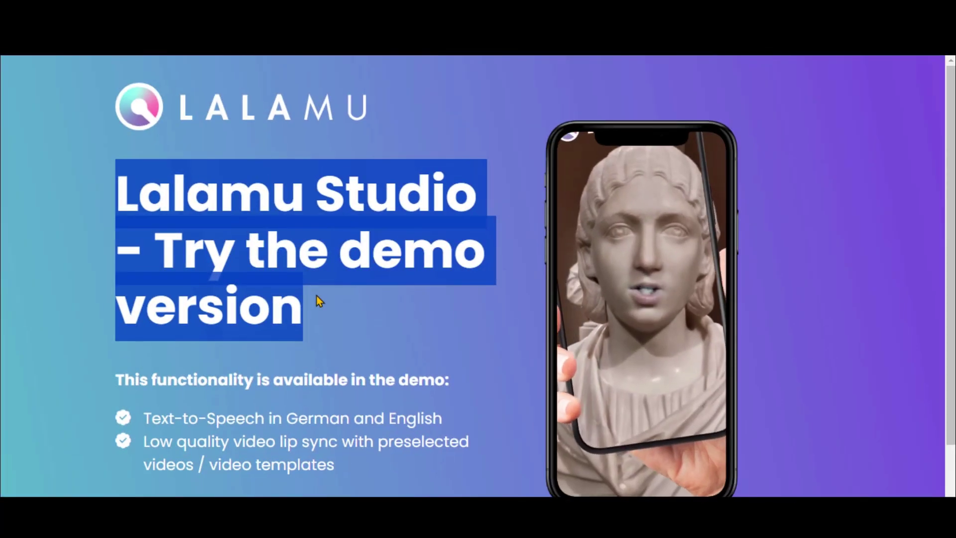
Launch the Lalamu Studio demo from the landing page and dismiss the welcome message.
scroll(318, 299, "down", 1)
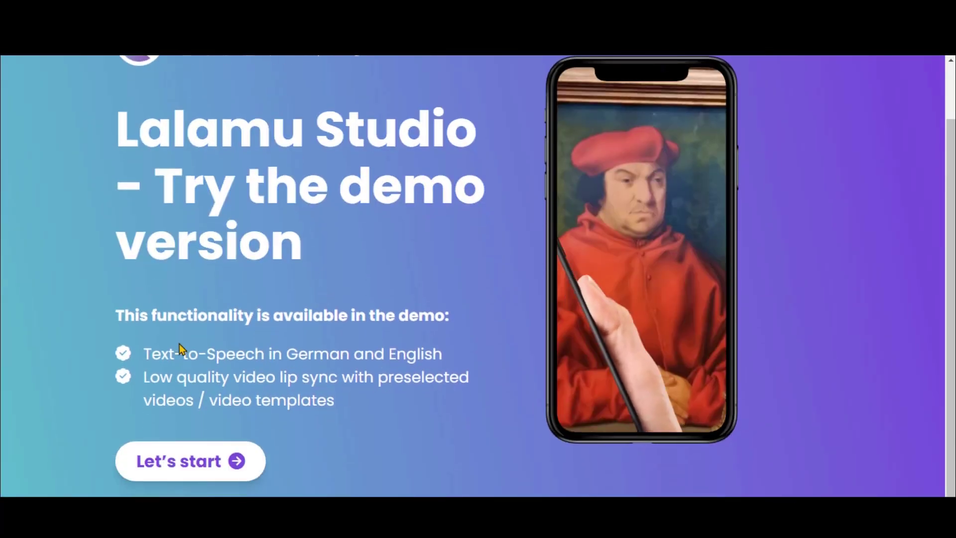
left_click(181, 468)
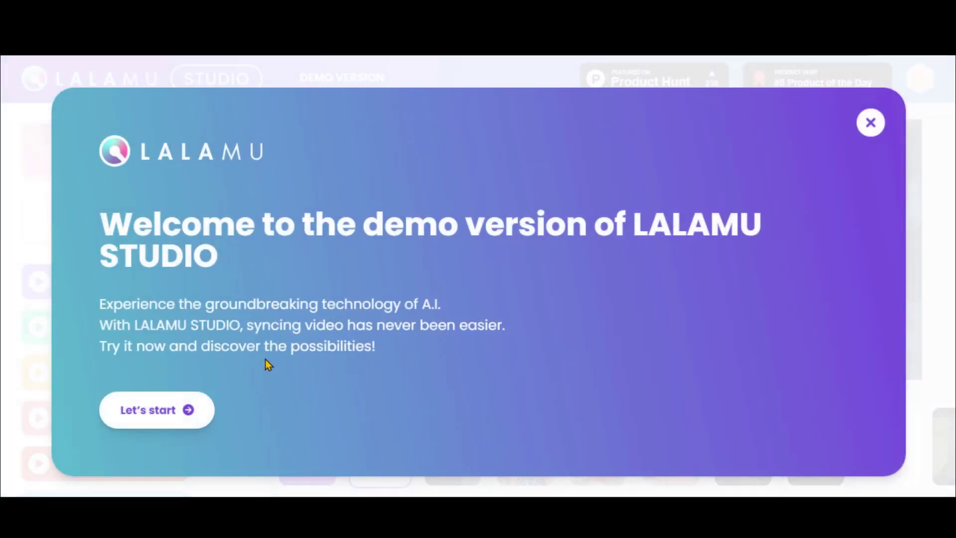
left_click(166, 409)
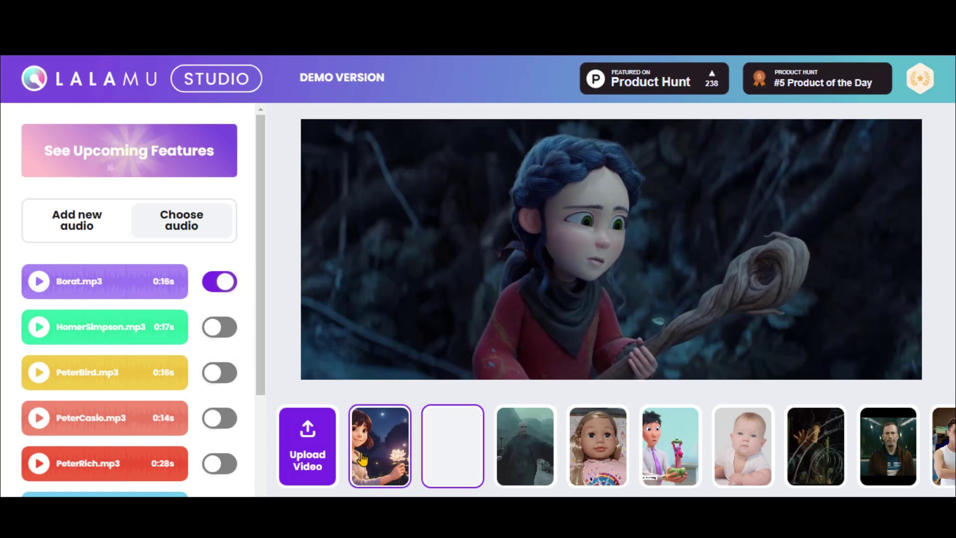
Use the girl-with-flowers clip with new audio and generate a lip-sync video.
left_click(369, 453)
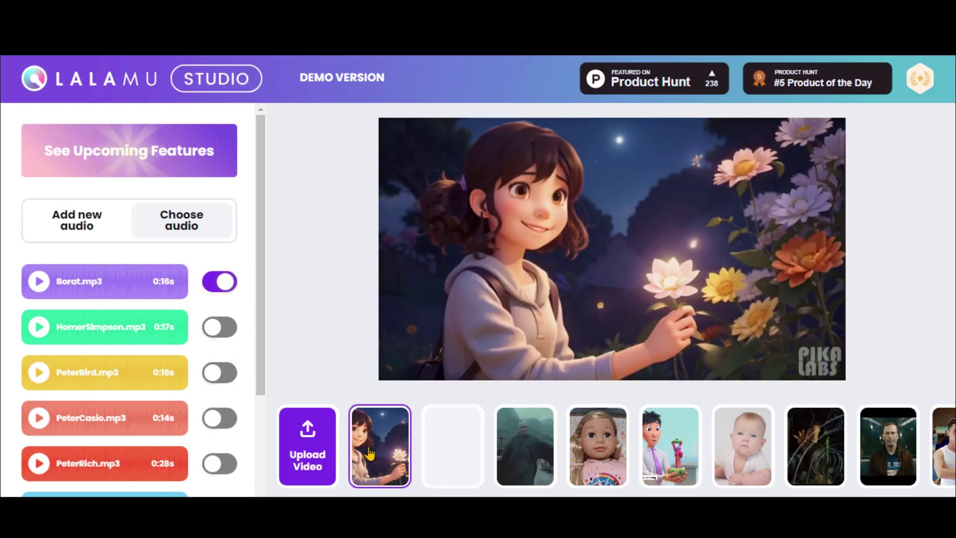
left_click(83, 226)
left_click(119, 297)
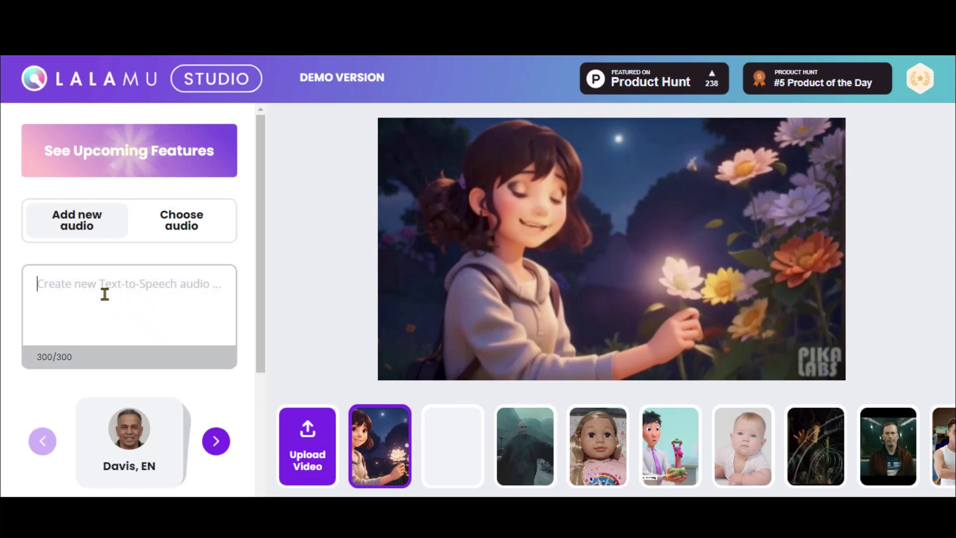
scroll(4, 324, "down", 3)
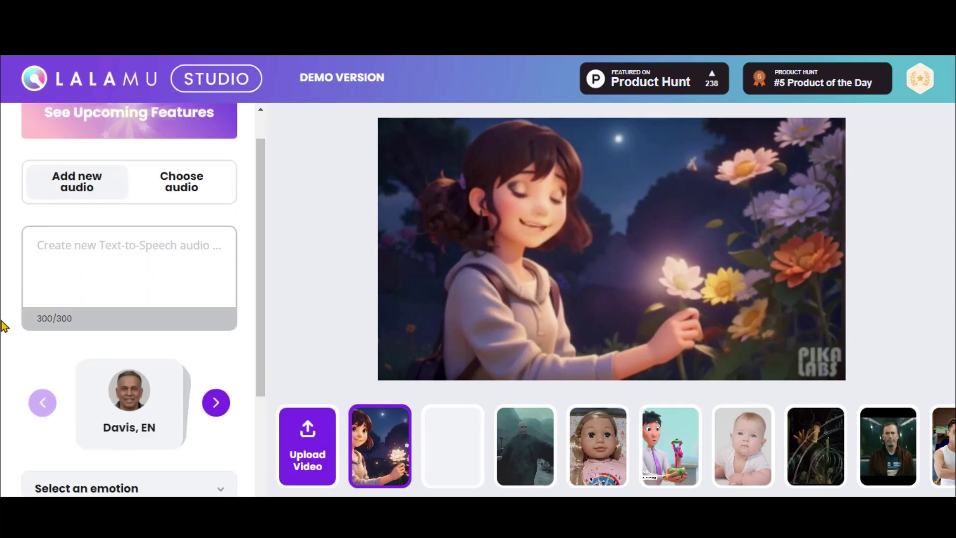
scroll(155, 475, "down", 1)
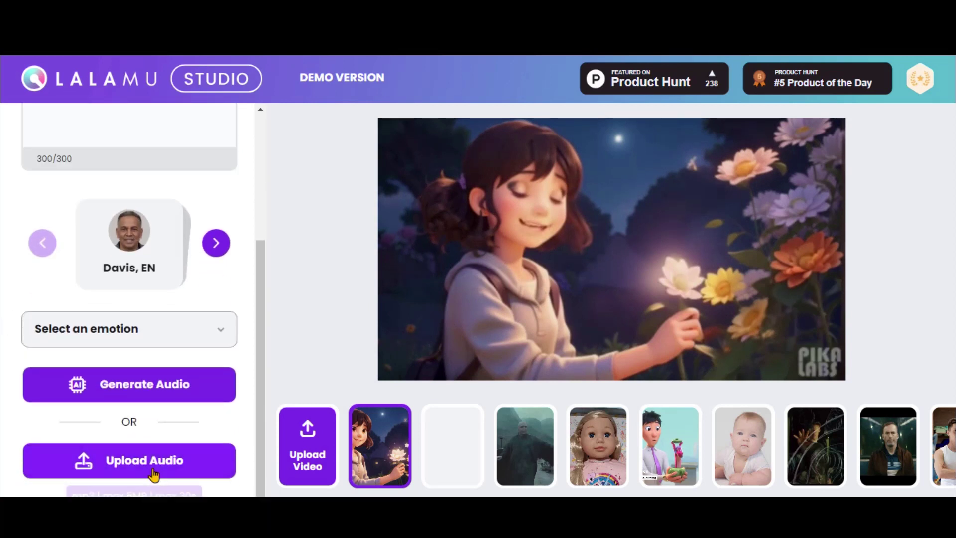
scroll(4, 319, "down", 5)
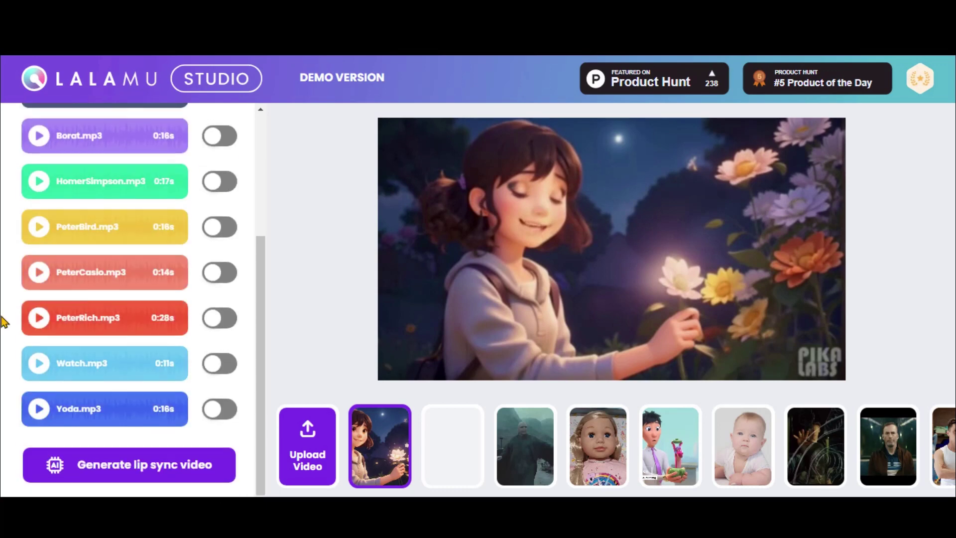
left_click(156, 463)
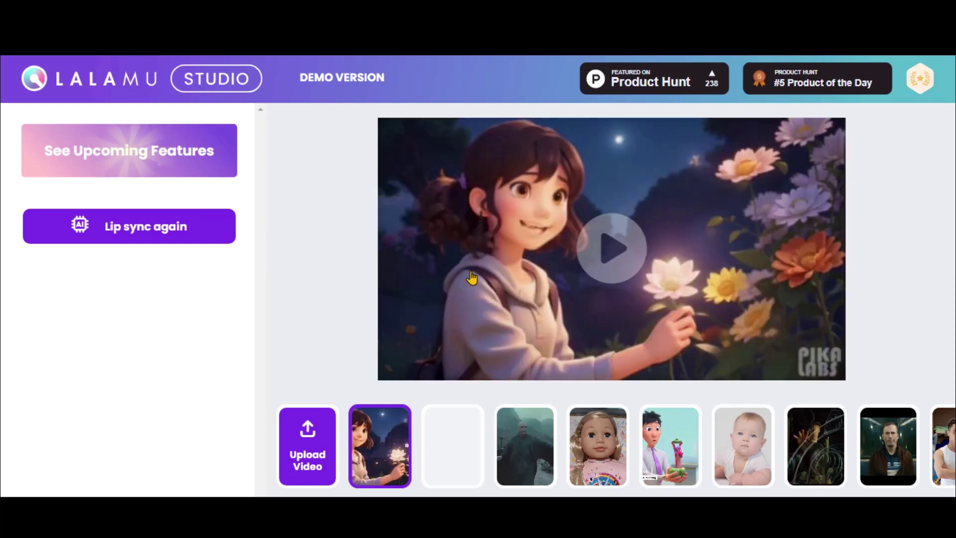
Play the first lip-synced result, then start new audio with the pasted flower sentence.
left_click(592, 264)
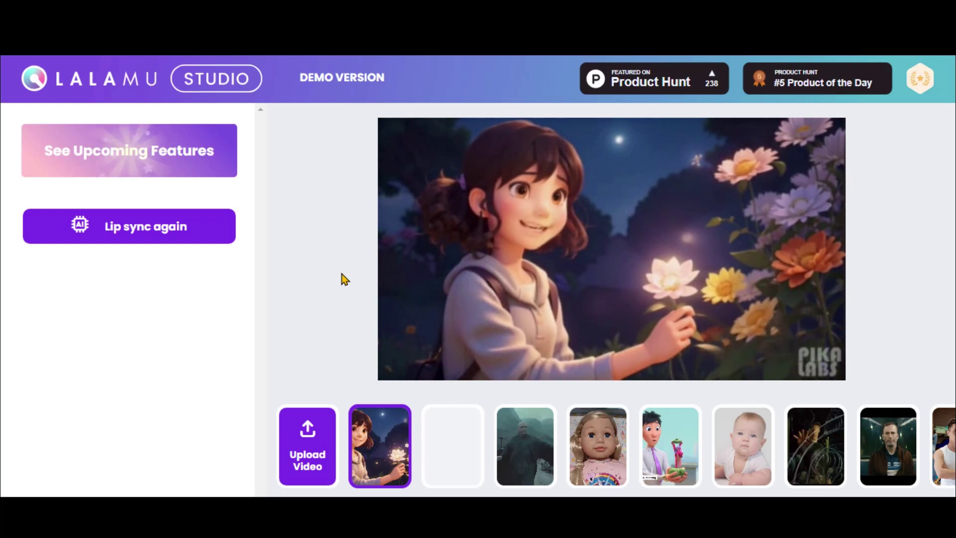
left_click(144, 226)
left_click(122, 294)
type("This must be the flower. It's so beautiful and radiant")
Choose the Nancy voice with Hopeful emotion and generate the speech audio.
scroll(120, 308, "down", 3)
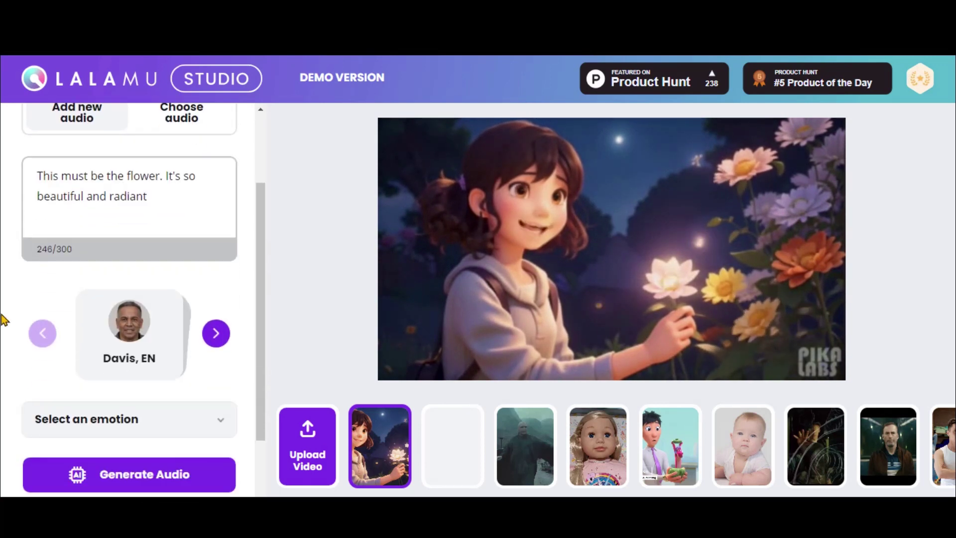
left_click(215, 301)
left_click(215, 301)
left_click(215, 301)
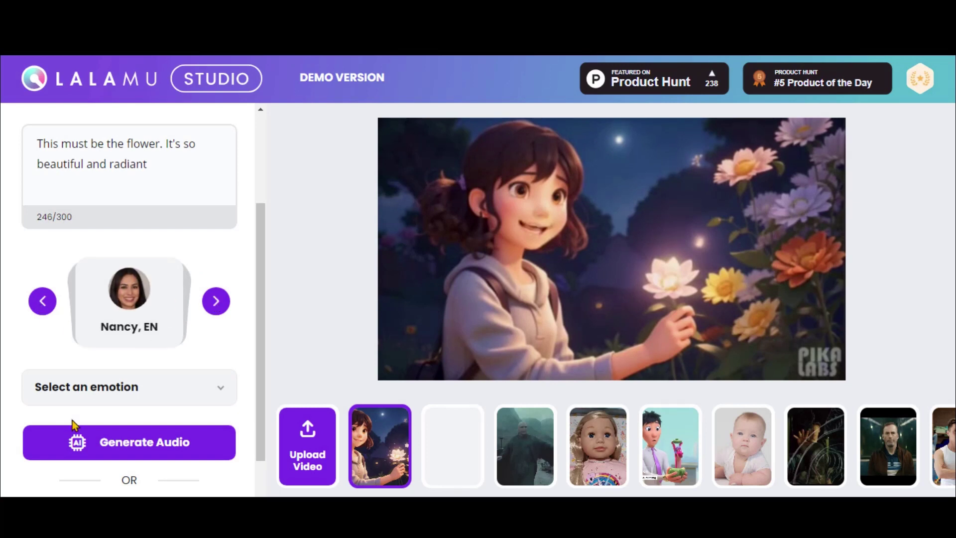
left_click(133, 389)
left_click(57, 473)
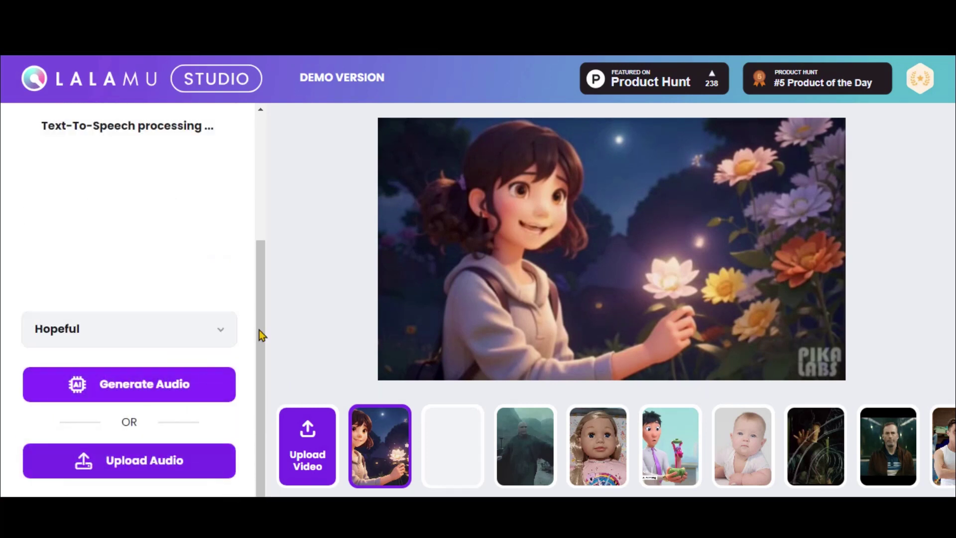
Generate the new lip-synced video, preview it, and bring up its save options.
scroll(206, 373, "down", 4)
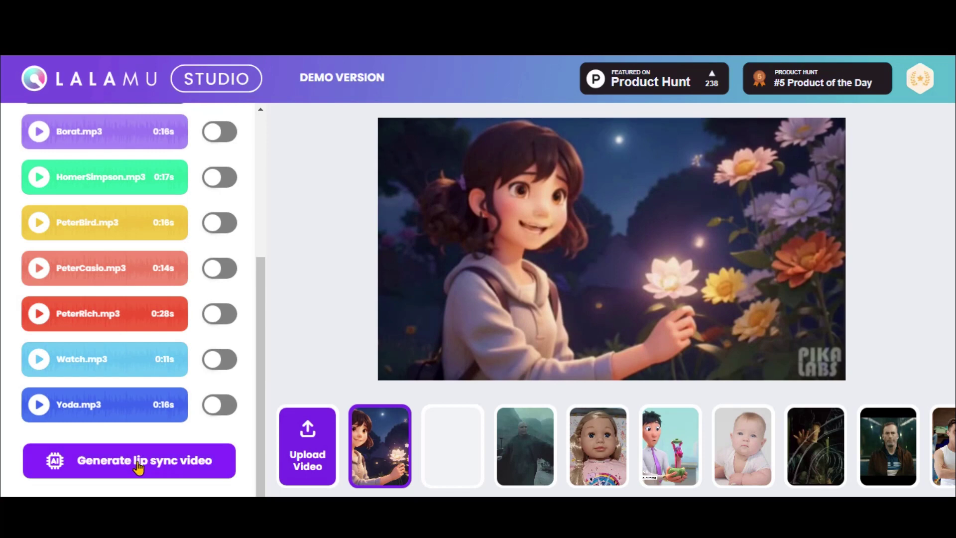
left_click(139, 463)
left_click(589, 257)
left_click(589, 256)
right_click(542, 231)
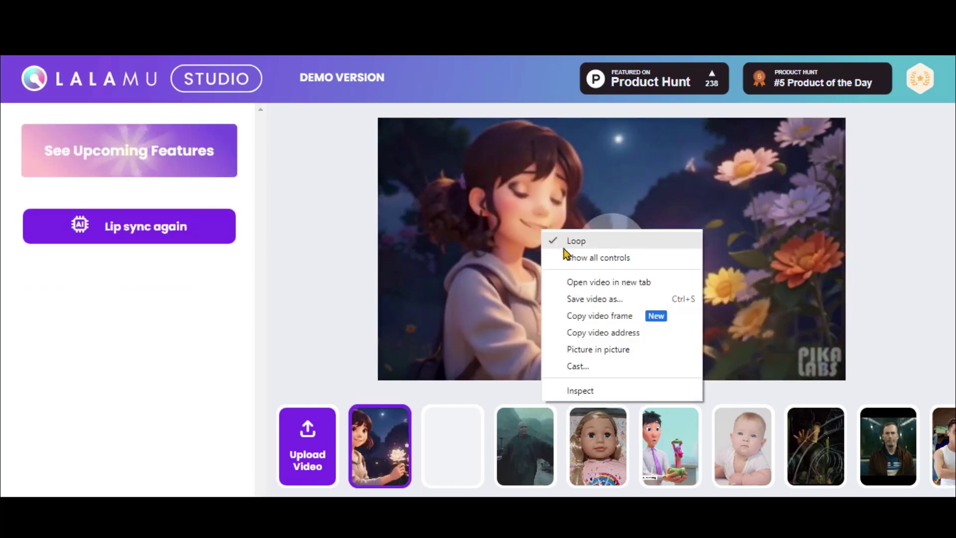